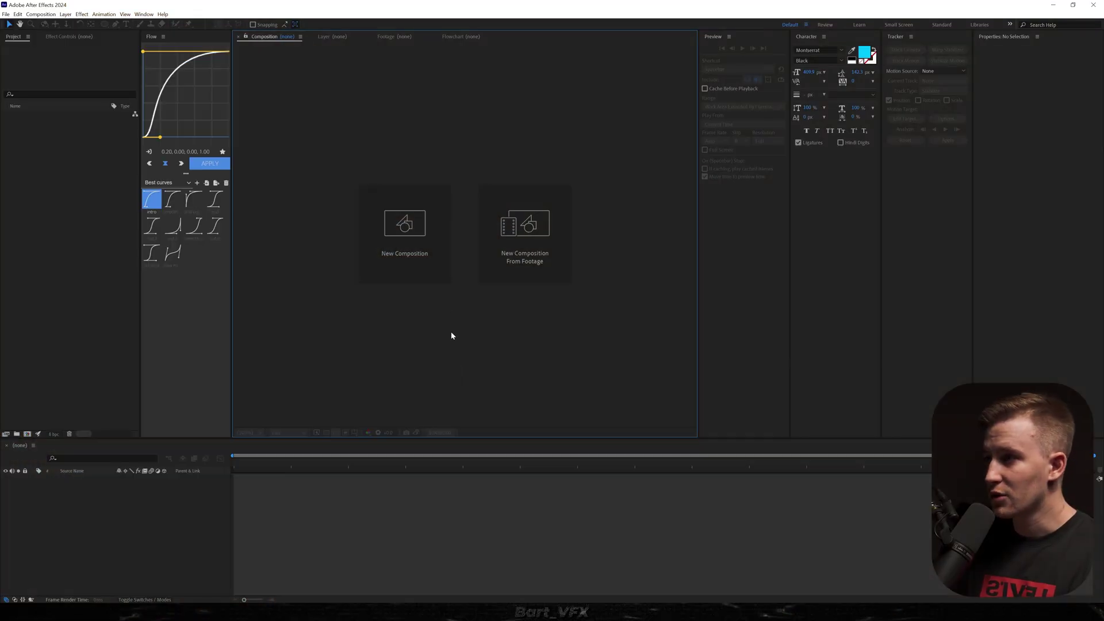
Create a 1080 × 1920 px composition and add a centred text layer reading "text" with a font size of about 235 px.
left_click(414, 234)
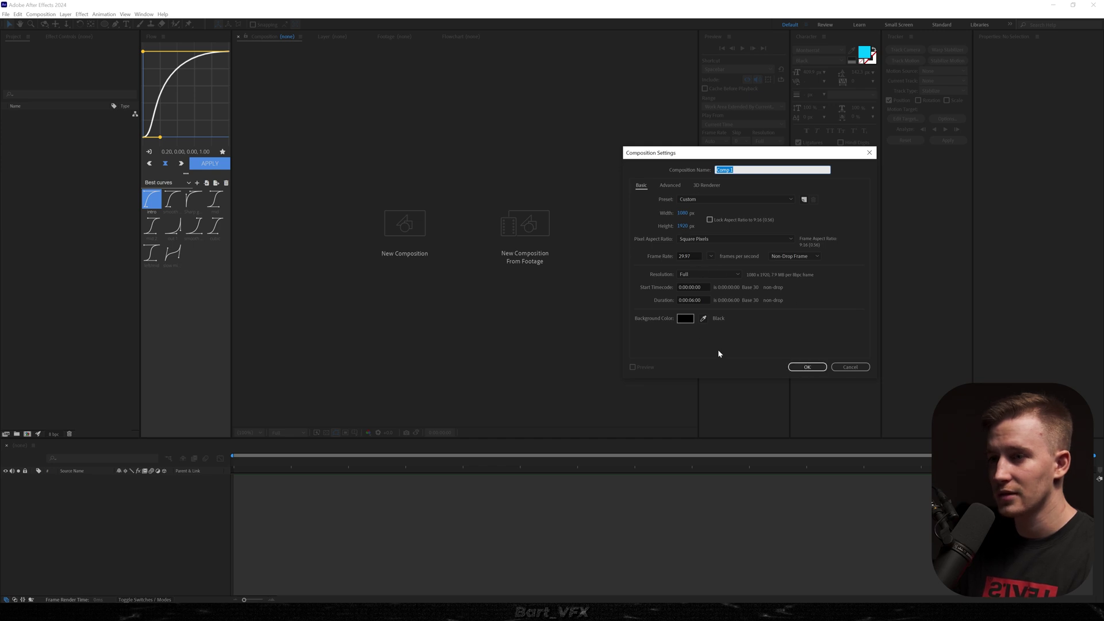
key("Return")
key("ctrl+t")
left_click(443, 219)
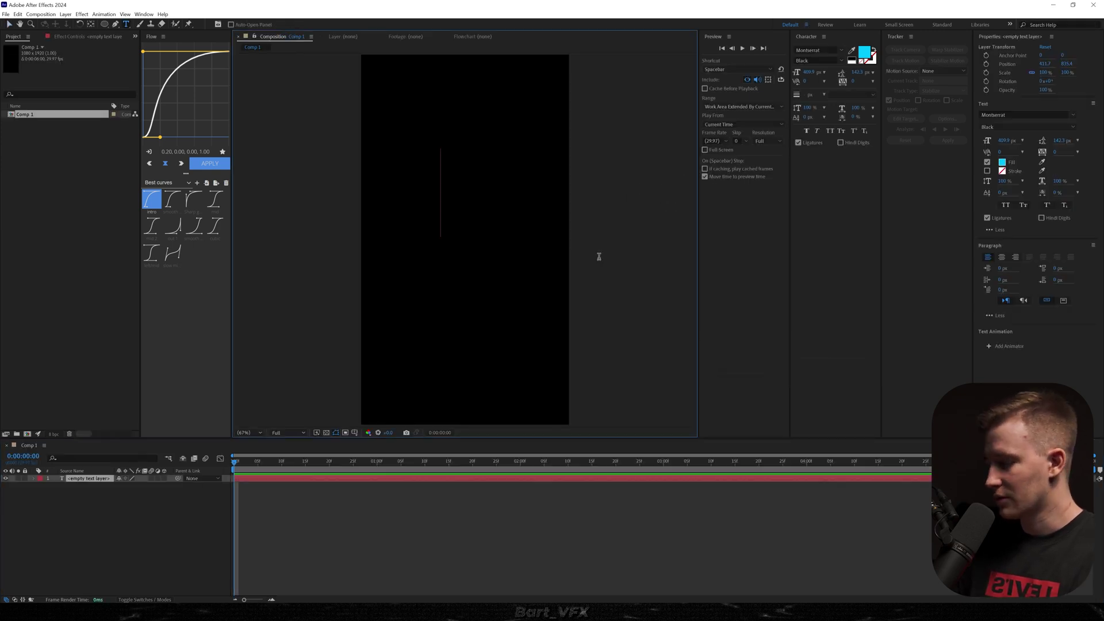
type("text")
key("ctrl+a")
left_click_drag(1004, 141, 316, 206)
left_click(383, 520)
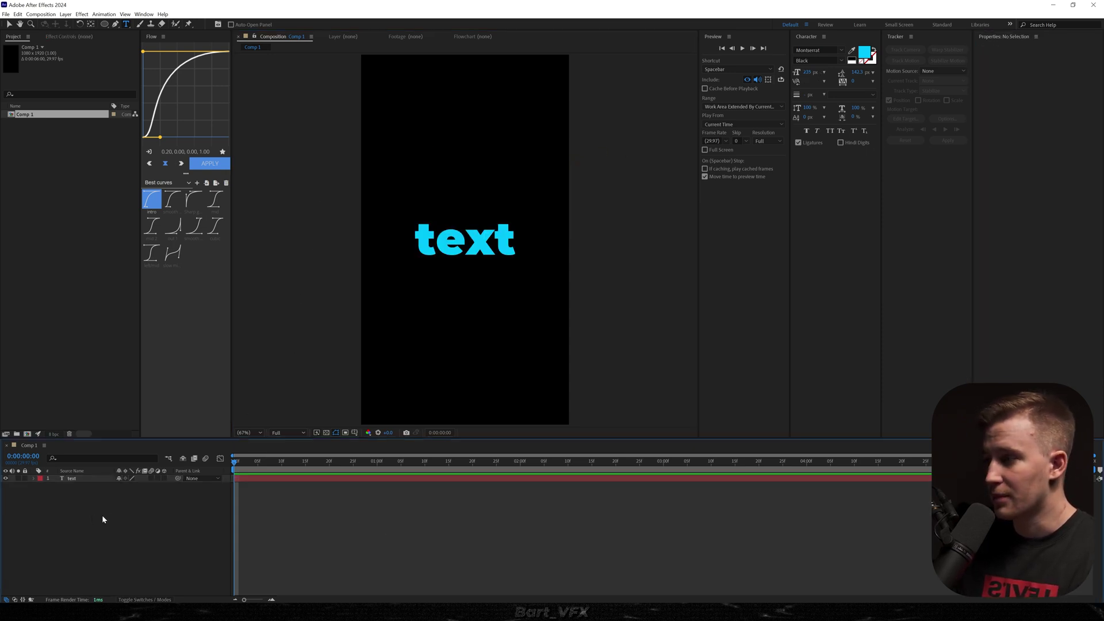
Add a white, composition-sized solid named "White BG" and place it below the text layer.
right_click(76, 502)
mouse_move(115, 507)
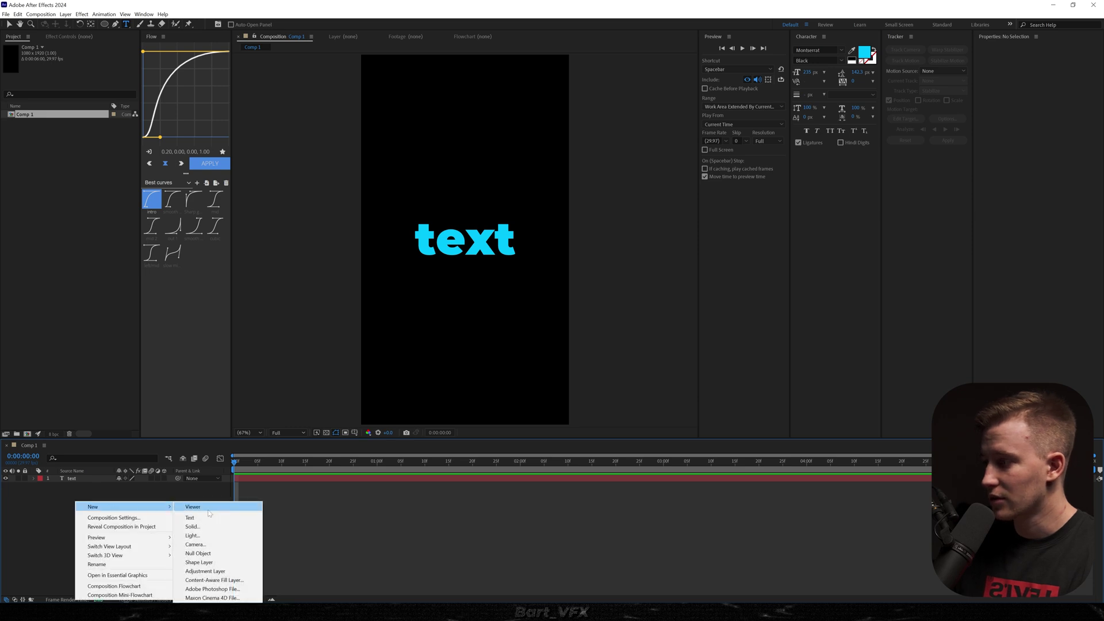
left_click(217, 527)
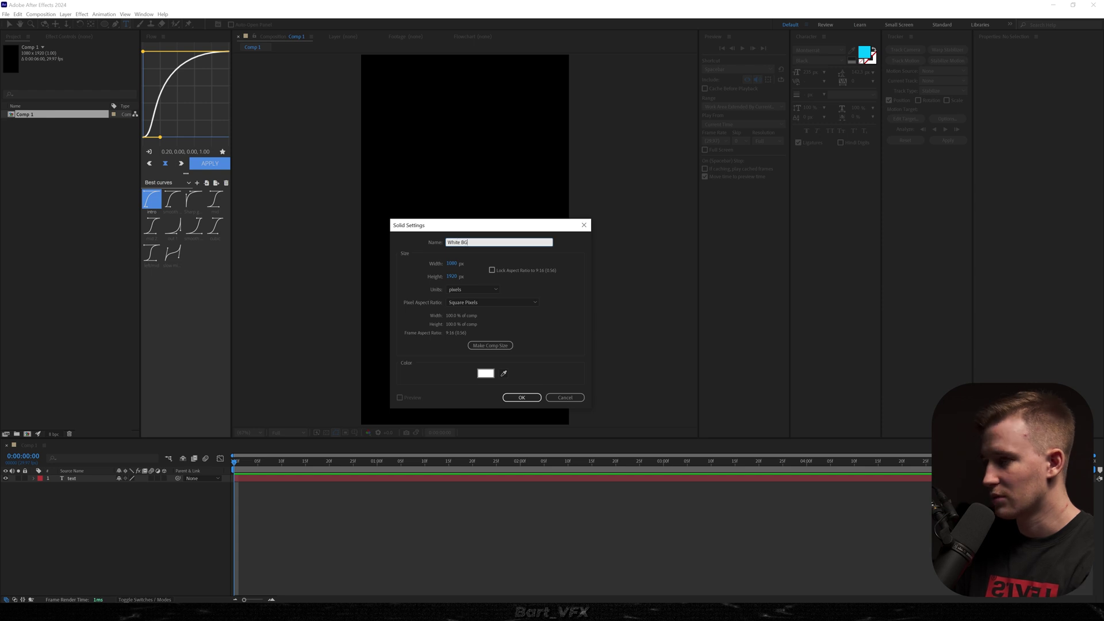
key("Return")
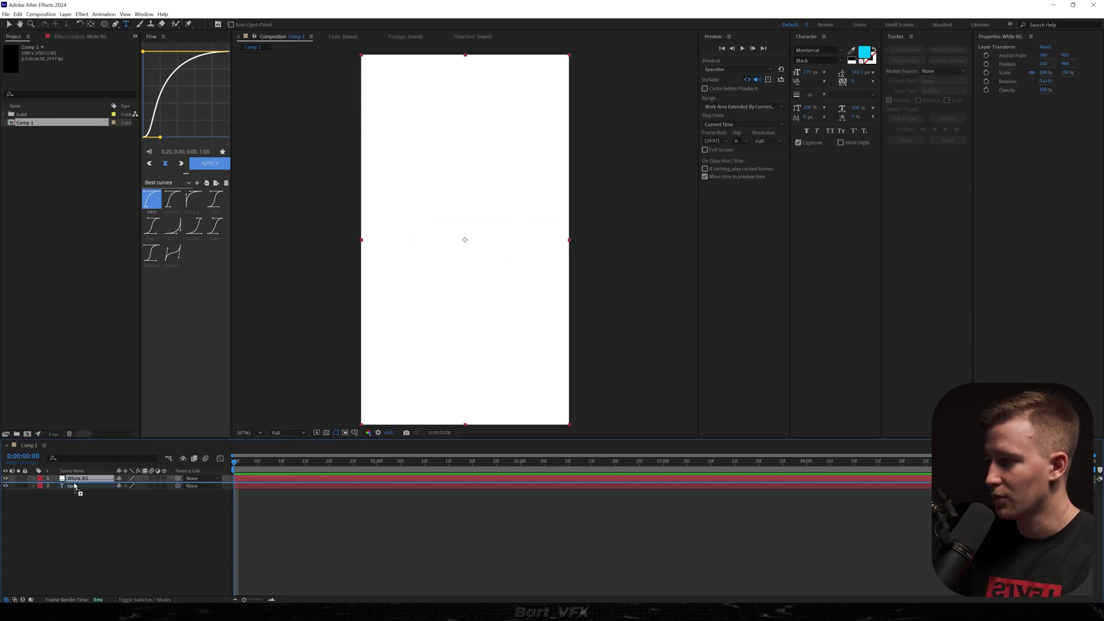
left_click_drag(74, 480, 74, 498)
left_click(115, 536)
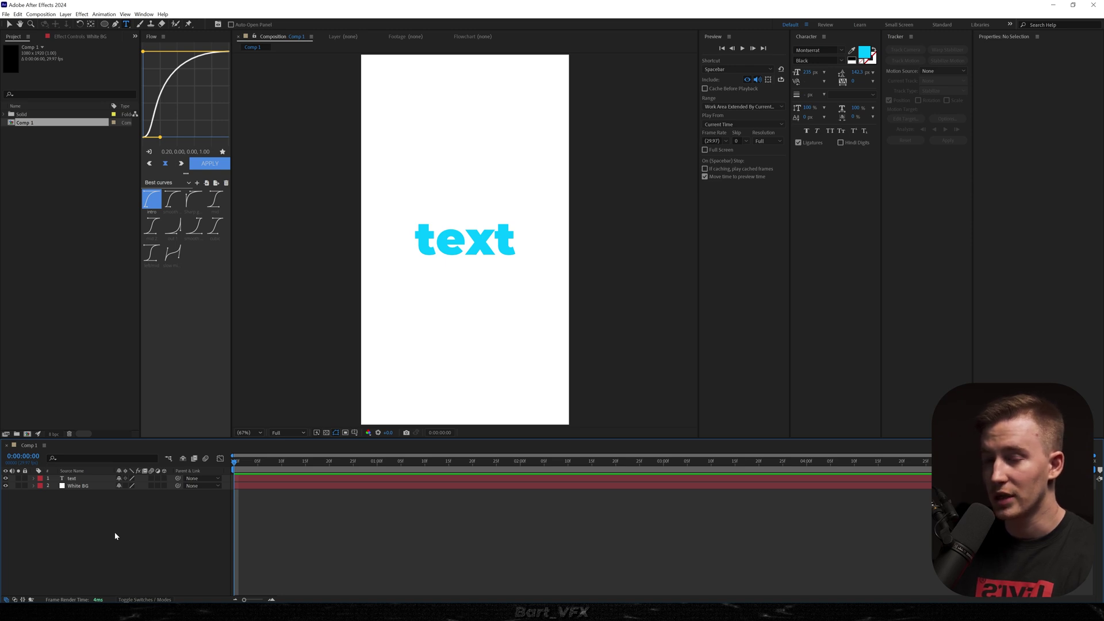
Add a two-node camera with the 50mm preset and place it at the bottom of the layer stack.
right_click(84, 512)
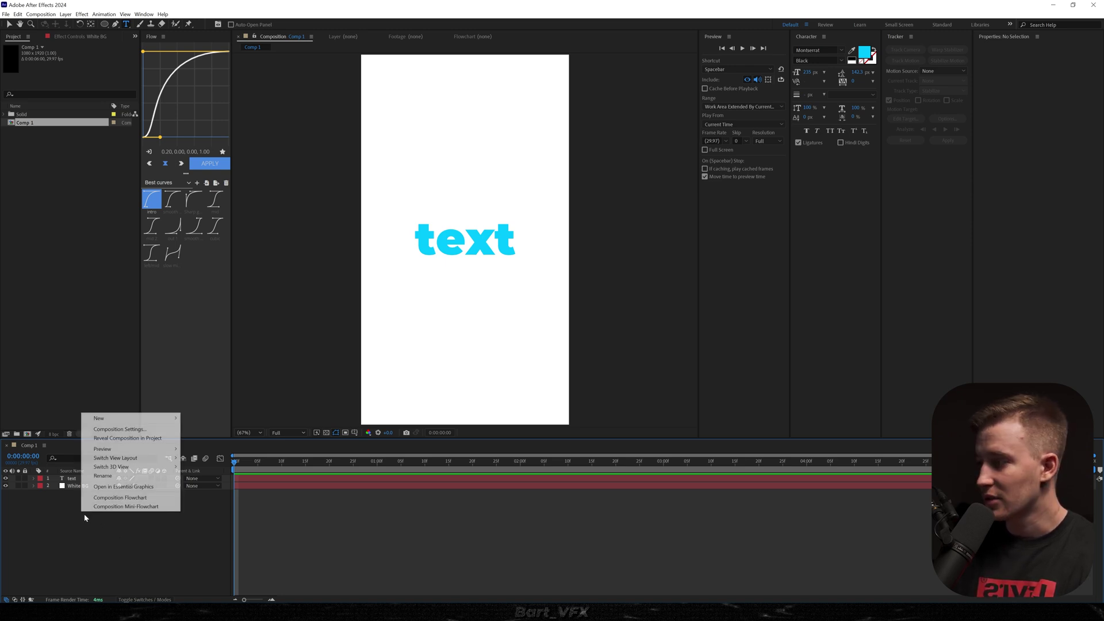
mouse_move(161, 418)
left_click(201, 456)
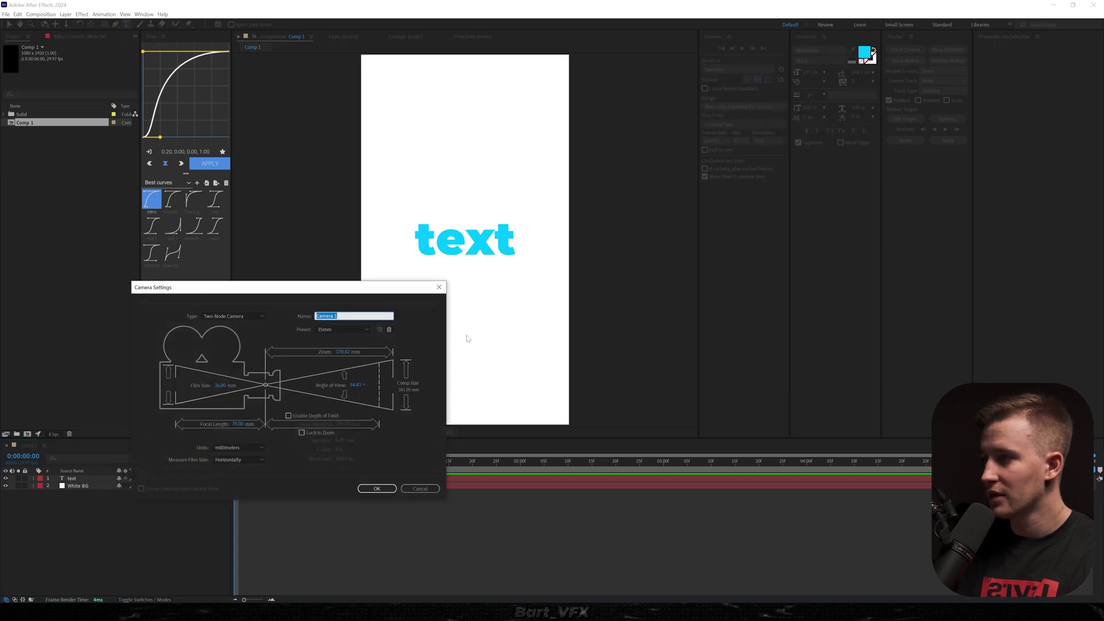
left_click(339, 331)
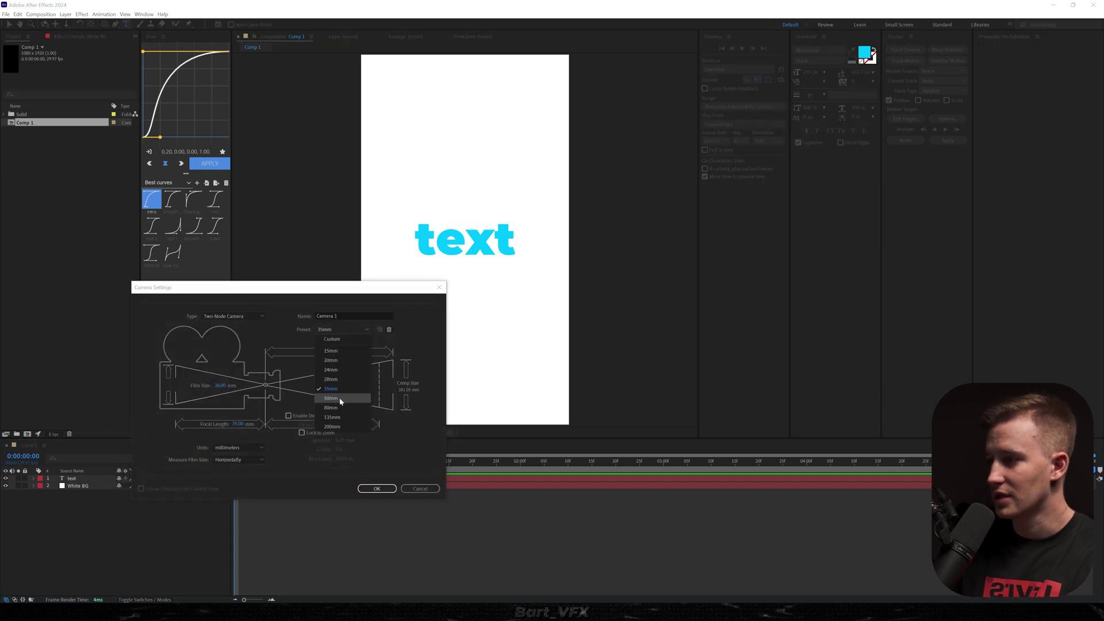
left_click(341, 398)
left_click(373, 488)
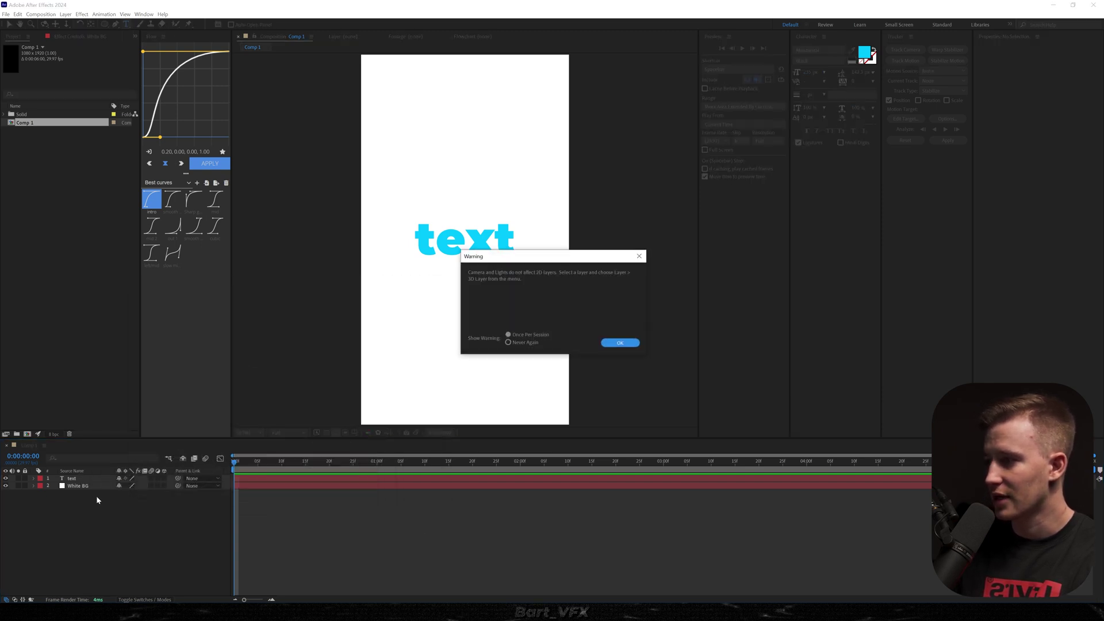
left_click(607, 343)
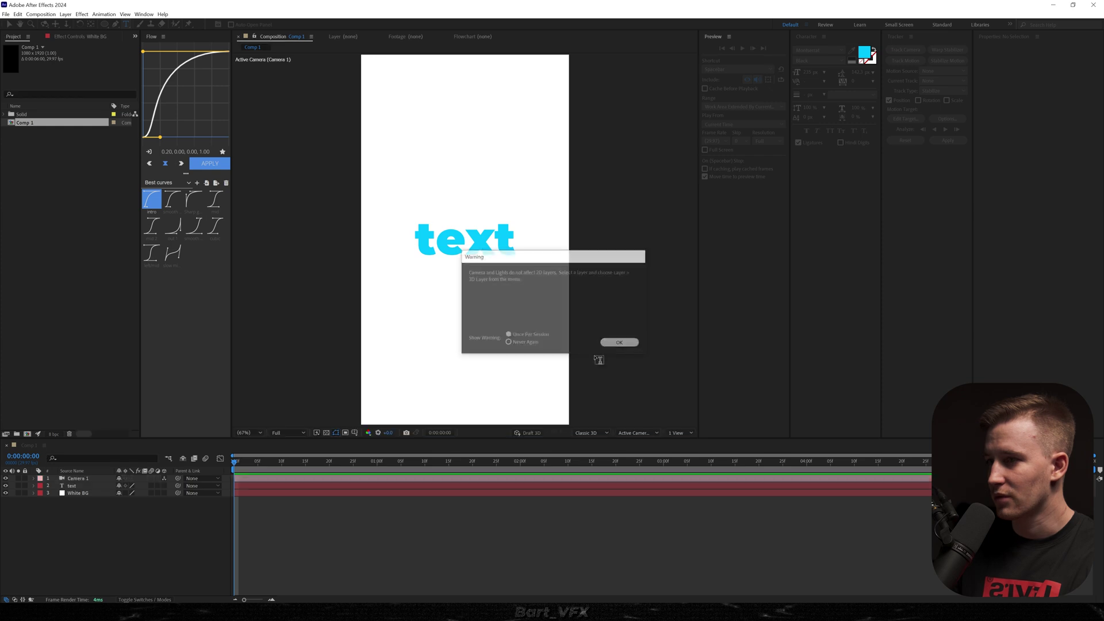
left_click_drag(83, 506, 77, 508)
Add a null object named "cam control 1" and parent Camera 1 to it.
right_click(77, 507)
mouse_move(126, 414)
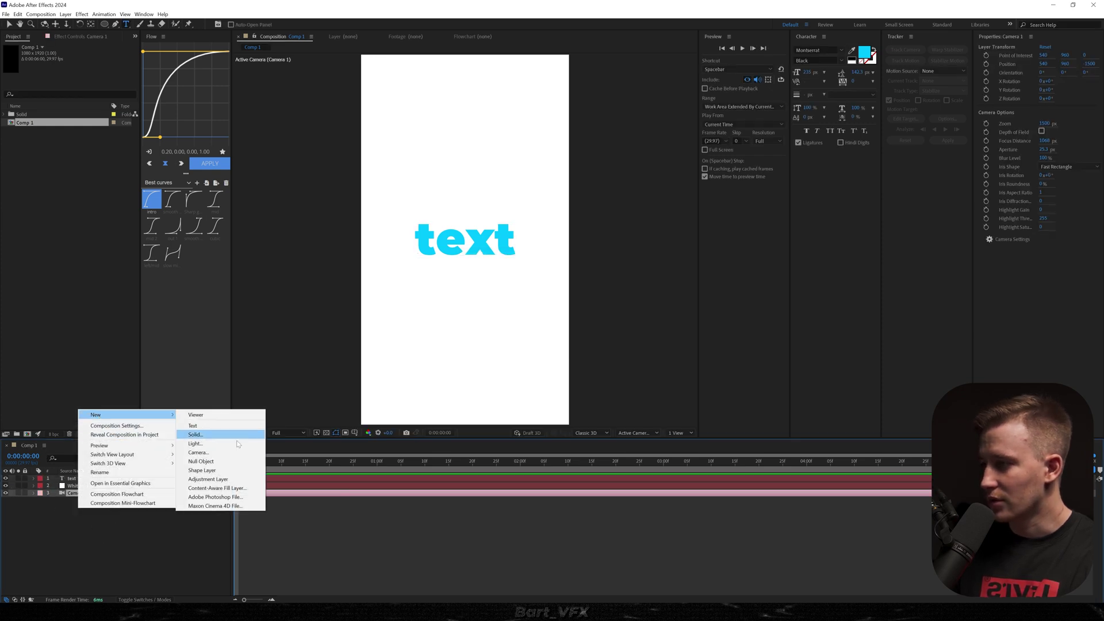
left_click(201, 461)
key("Return")
type("cam co")
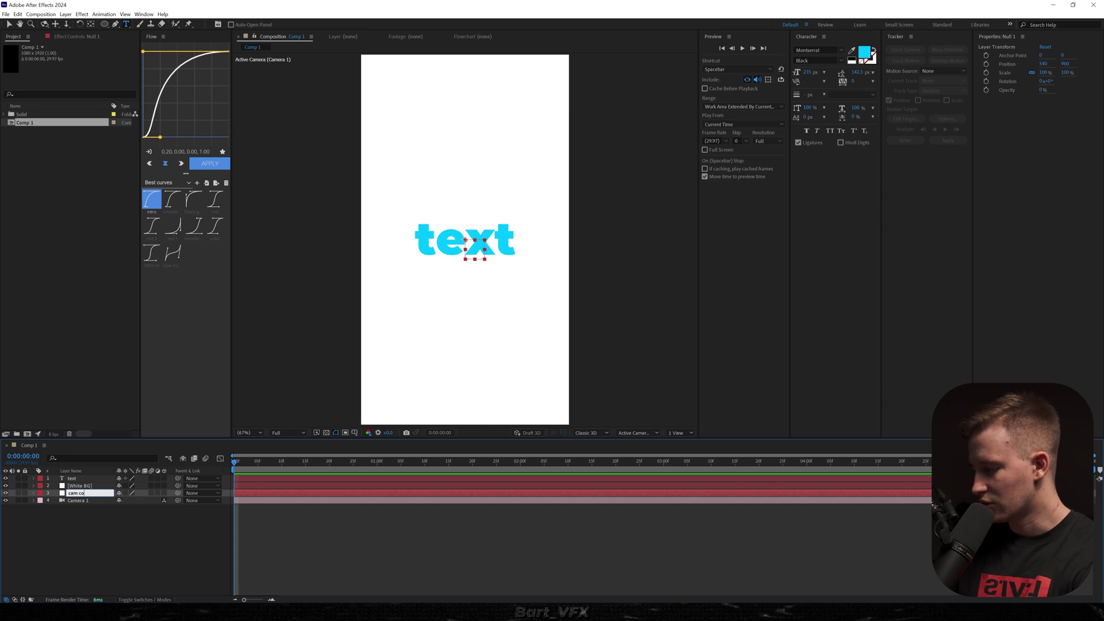
type("ntrol 1")
left_click(176, 516)
left_click_drag(177, 501, 88, 494)
Set the label colour of both the camera and its control null to Cyan.
left_click(77, 500)
left_click(81, 493, "ctrl")
left_click(39, 500)
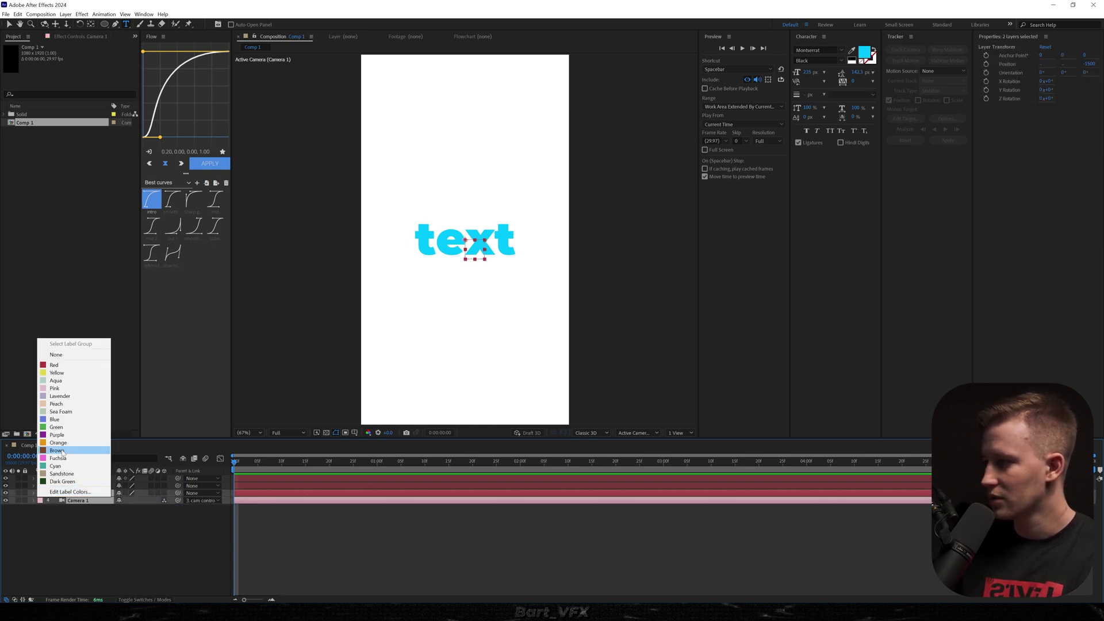
left_click(55, 466)
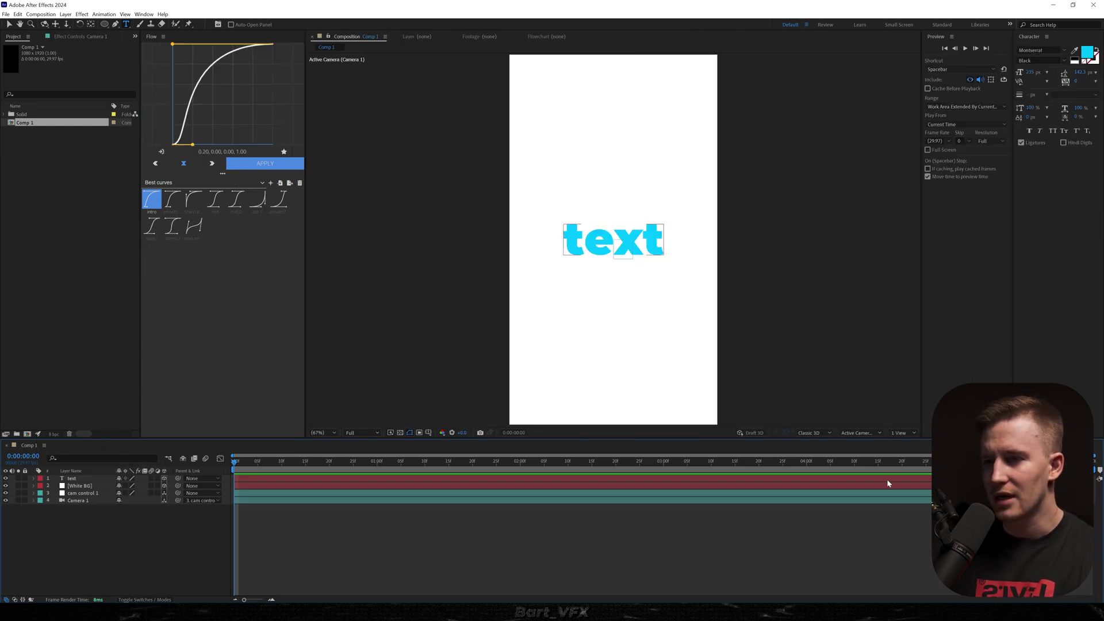
Switch the composition viewer to 2 Views and pull the text layer forward along Z, away from the white background.
left_click(910, 434)
left_click(905, 454)
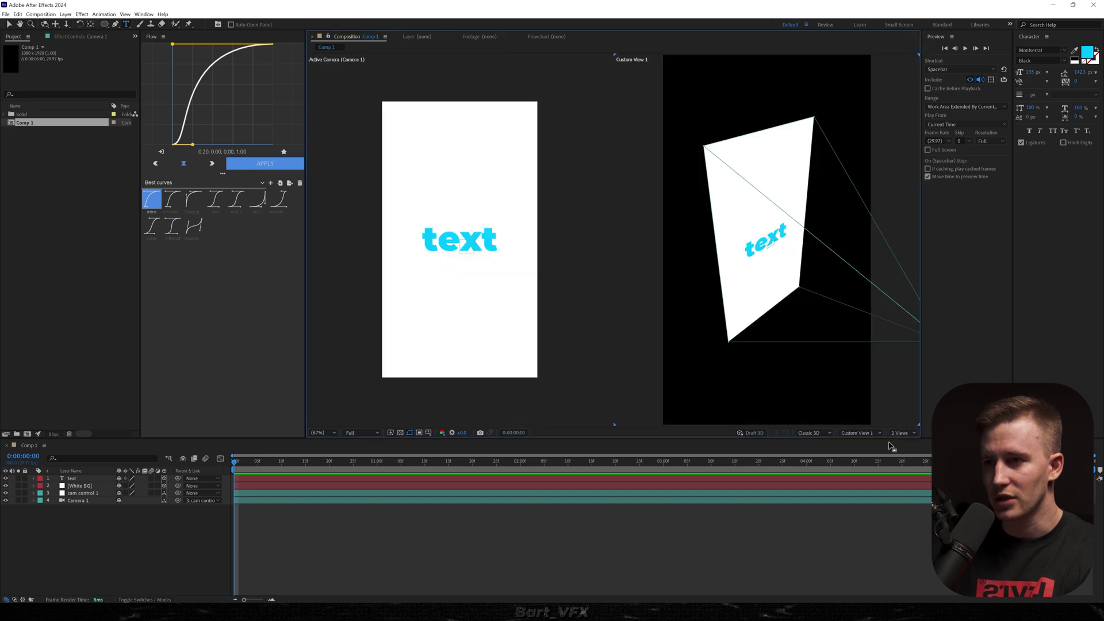
key("v")
left_click(771, 231)
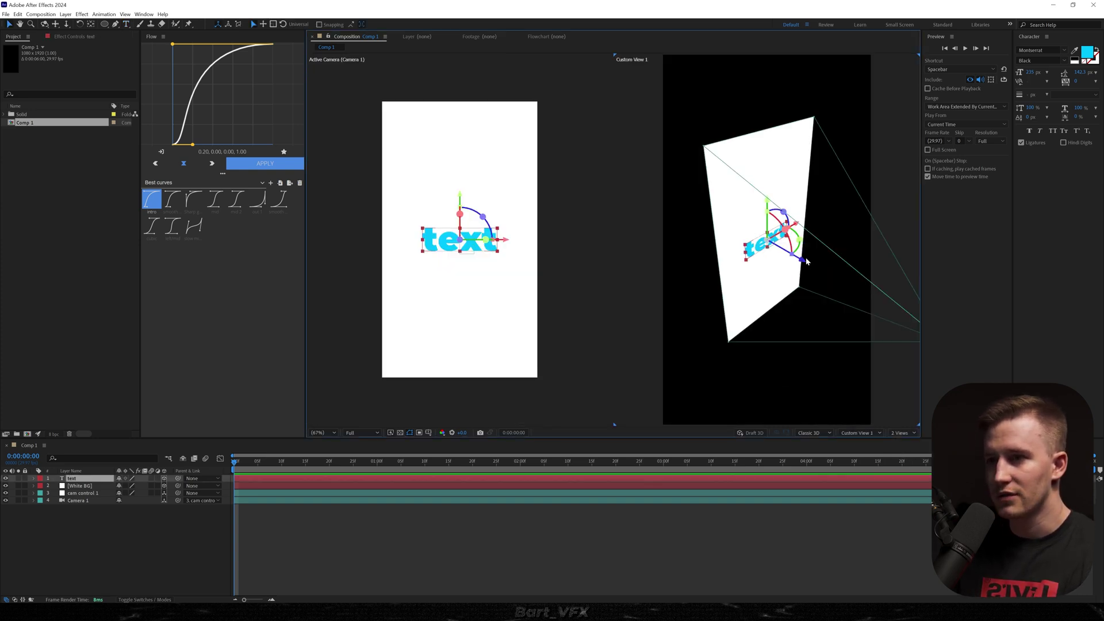
mouse_move(802, 264)
left_mouse_down()
mouse_move(825, 265)
mouse_move(826, 277)
mouse_move(795, 278)
left_mouse_up()
key("c")
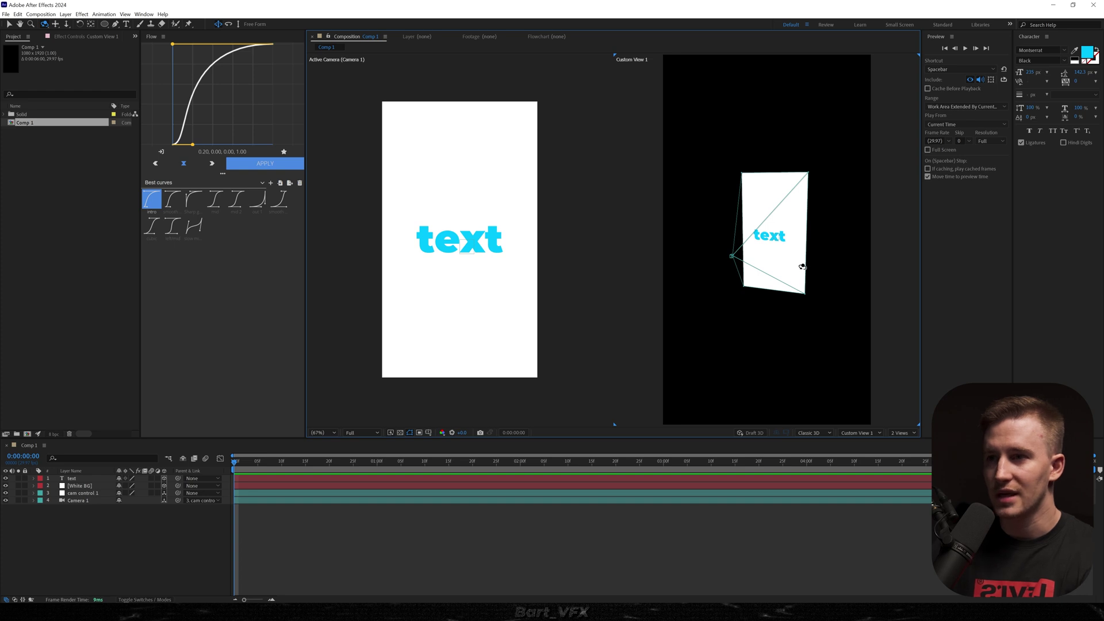
left_click_drag(800, 267, 761, 257)
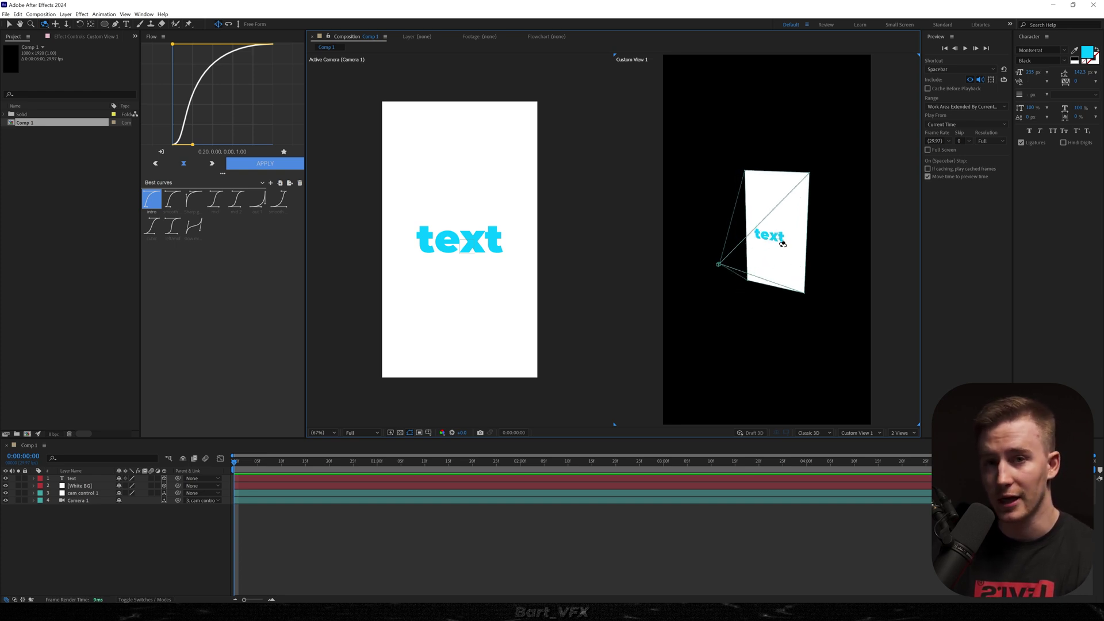
left_click_drag(769, 239, 774, 241)
Create a bright cyan, composition-sized solid named "Blinds".
right_click(169, 523)
mouse_move(231, 431)
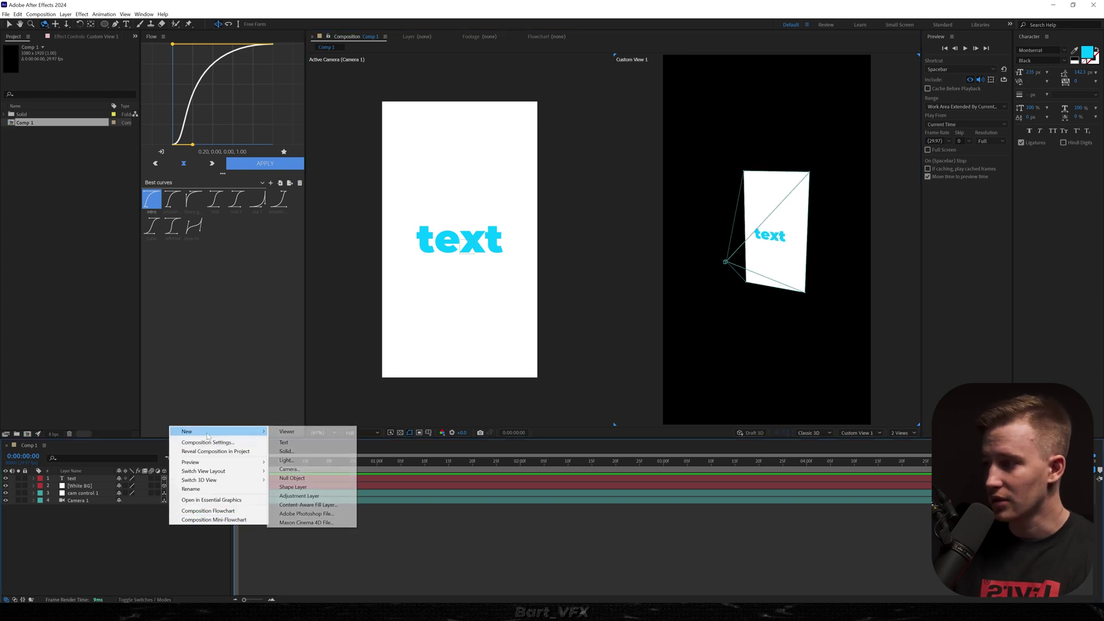
left_click(293, 449)
left_click(484, 373)
left_click(244, 314)
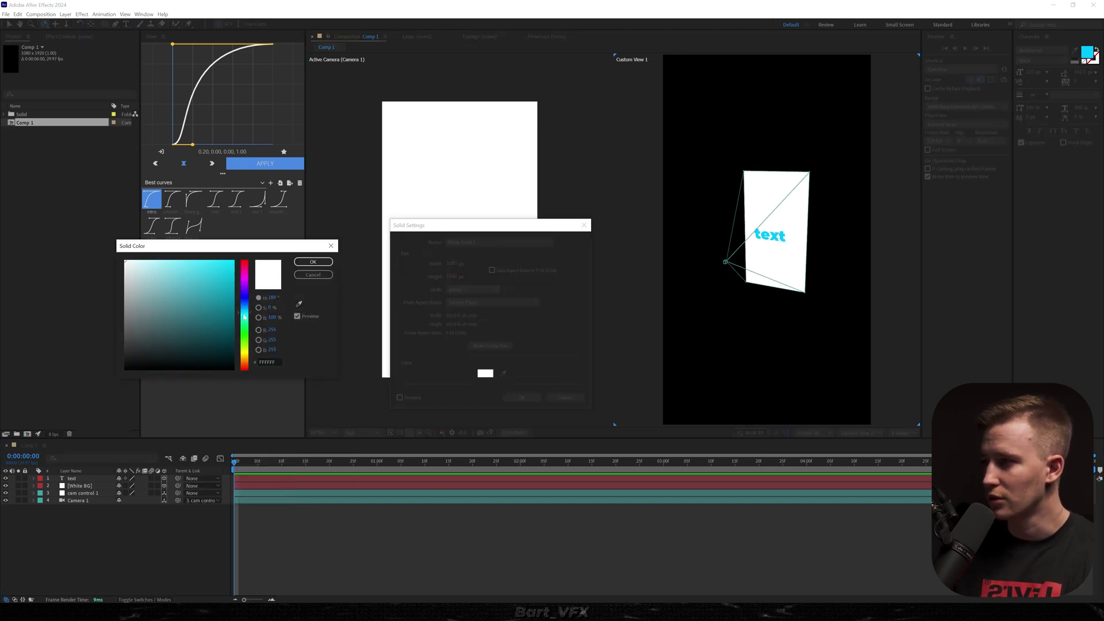
left_click(223, 261)
left_click(312, 263)
left_click(474, 242)
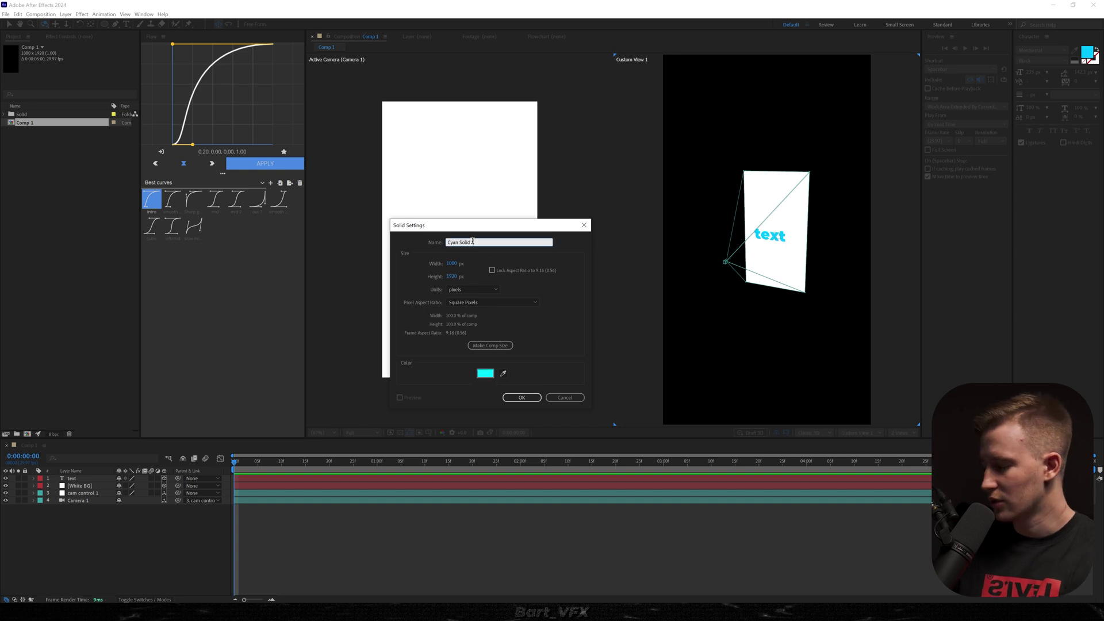
key("ctrl+a")
type("Blinds")
key("Return")
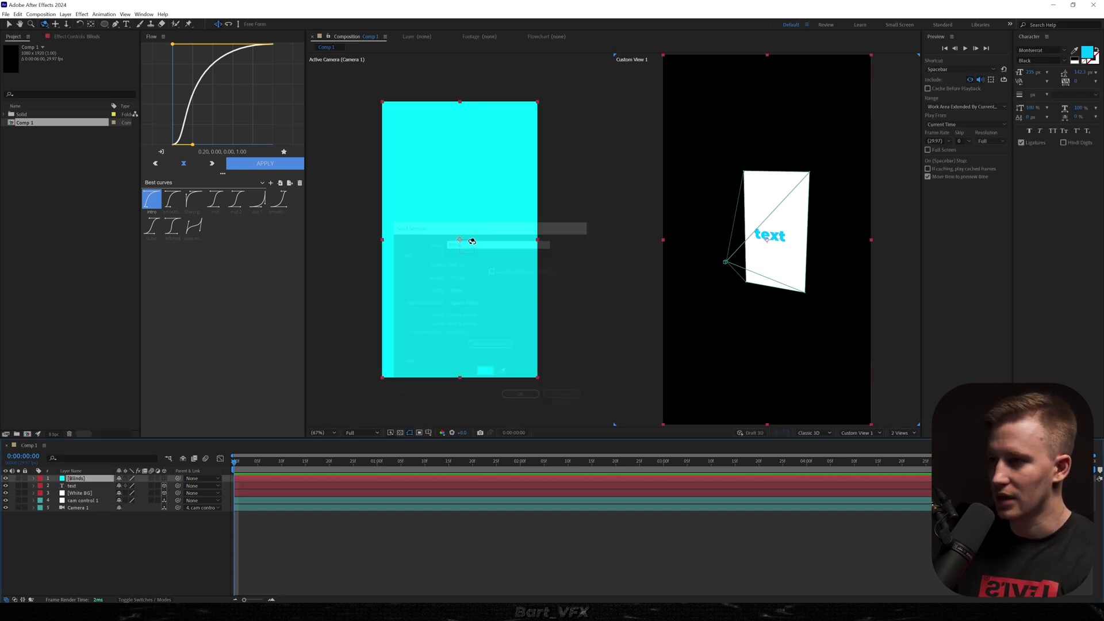
Make the Blinds layer 3D, move it along X beside the background's right edge, and set its Y Rotation to 90°.
left_click(164, 479)
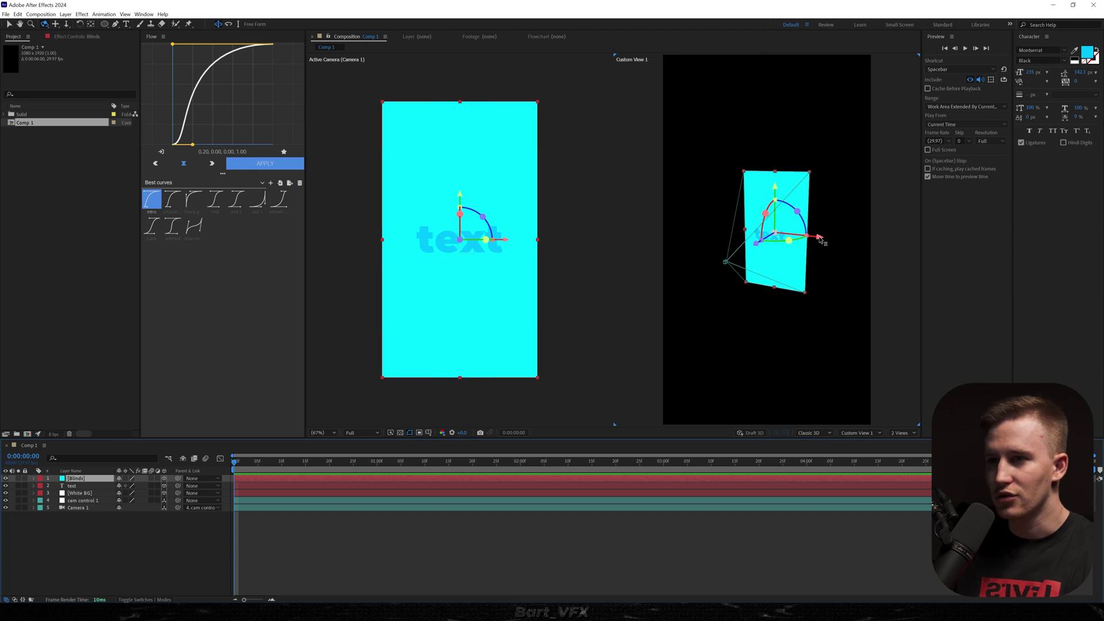
left_click_drag(828, 240, 892, 245)
key("r")
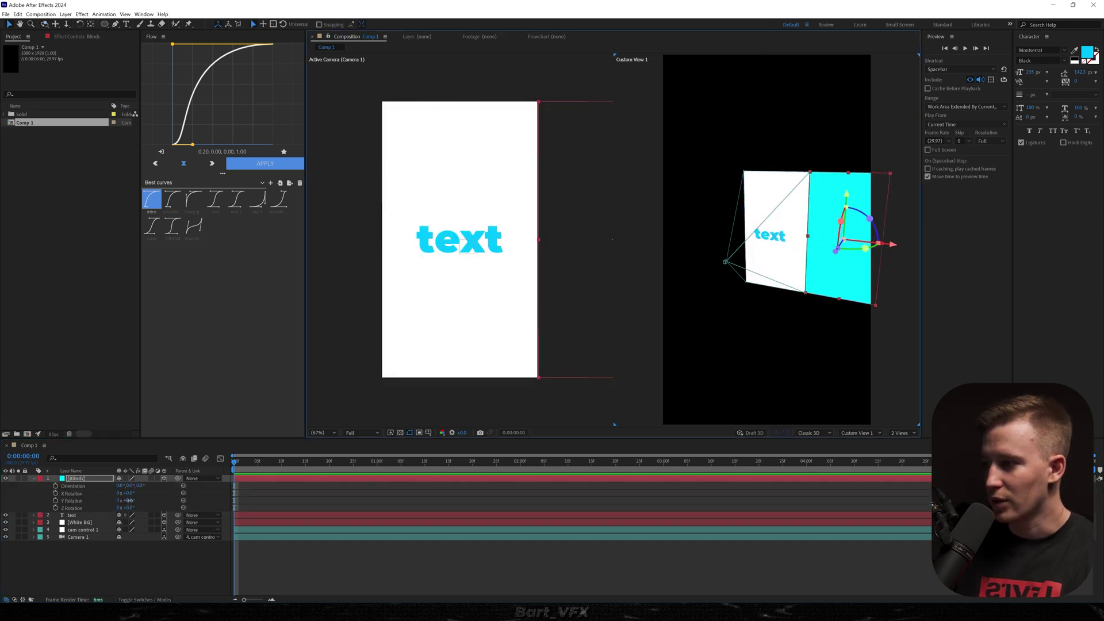
left_click_drag(128, 501, 131, 501)
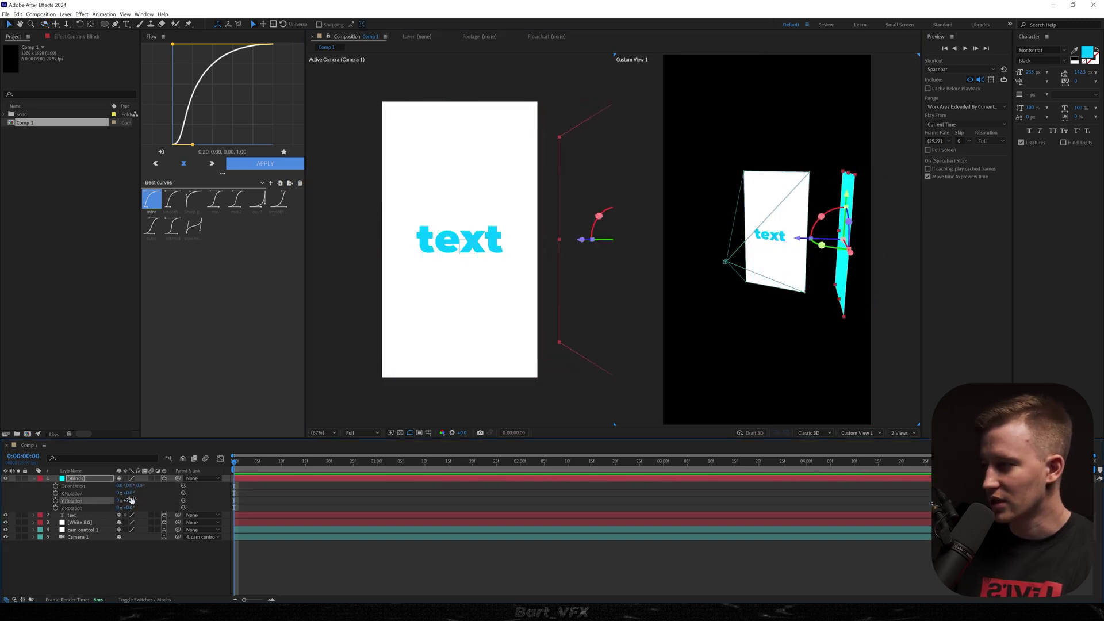
key("Return")
Move the rotated Blinds layer about 816 px forward along the depth axis, away from the background plane.
left_click_drag(770, 342, 892, 300)
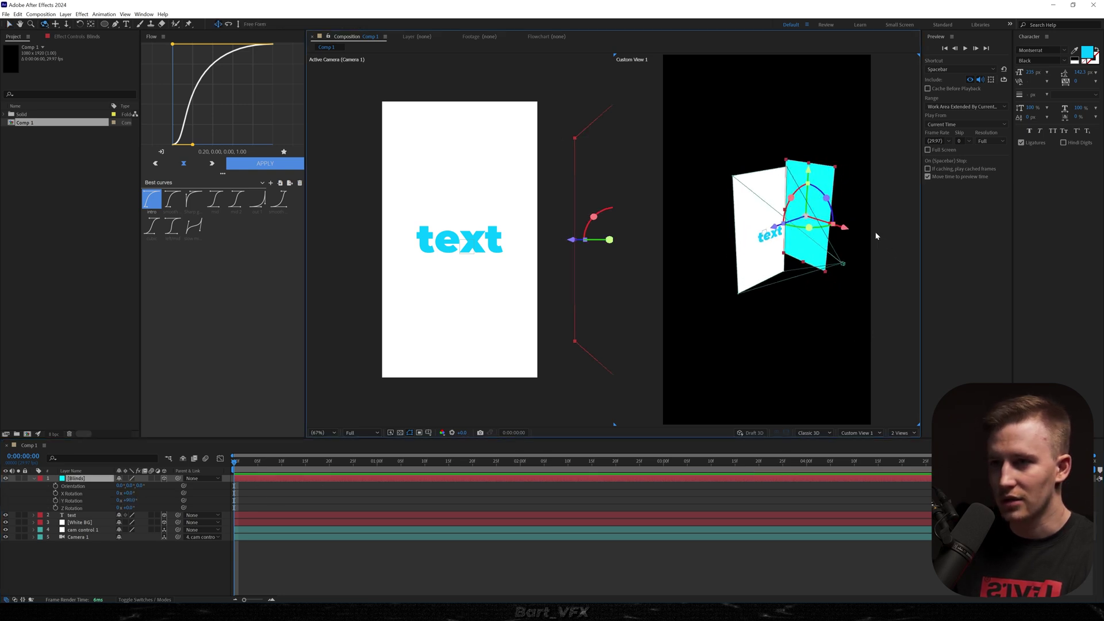
left_click_drag(847, 232, 885, 245)
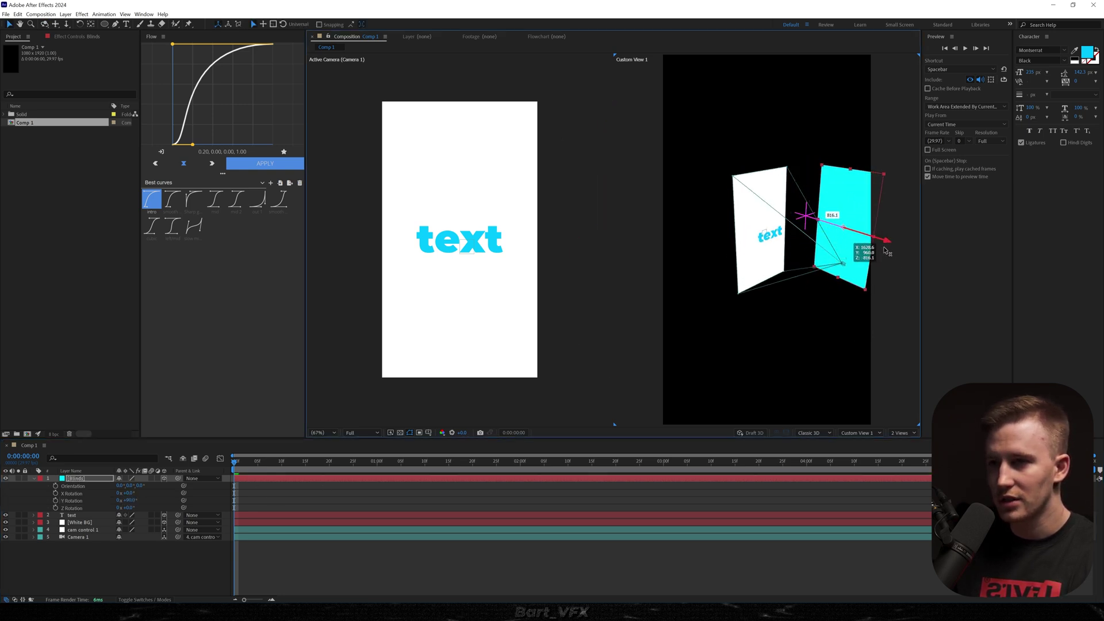
mouse_move(817, 316)
left_mouse_down("alt")
mouse_move(779, 337)
mouse_move(810, 320)
left_mouse_up("alt")
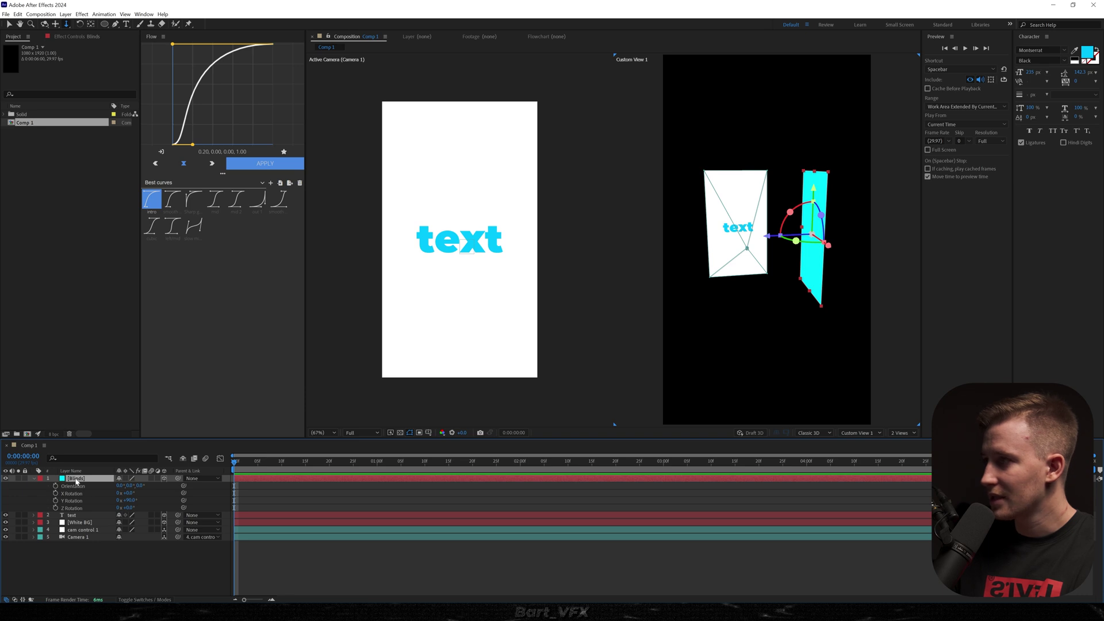
Apply the Grid effect to the Blinds layer and raise its Corner X value until only the horizontal blind lines repeat.
left_click(82, 14)
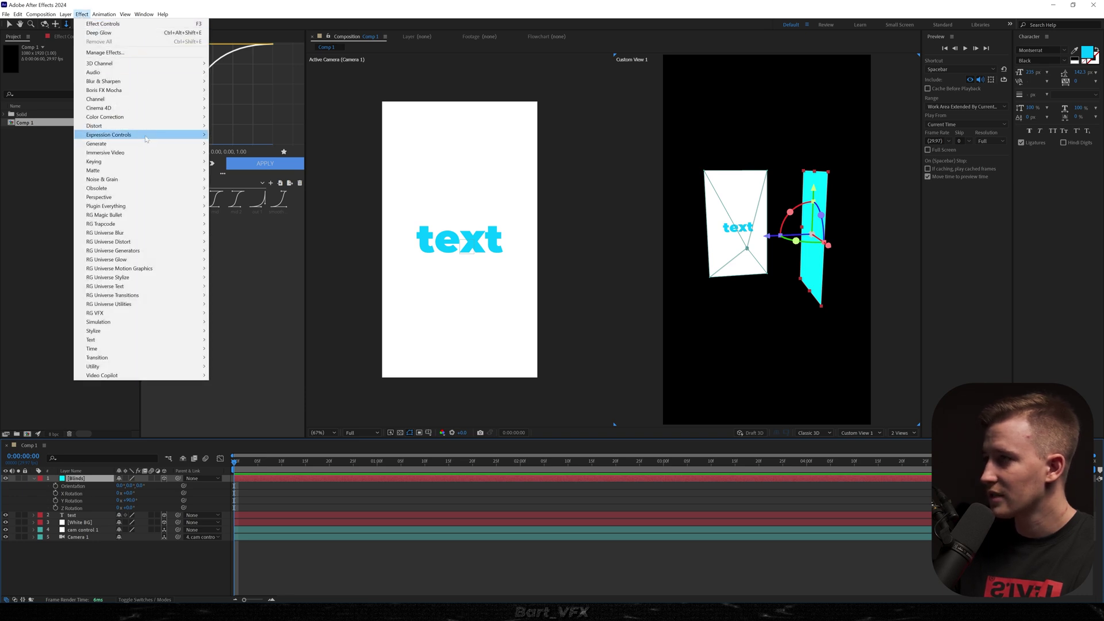
mouse_move(140, 145)
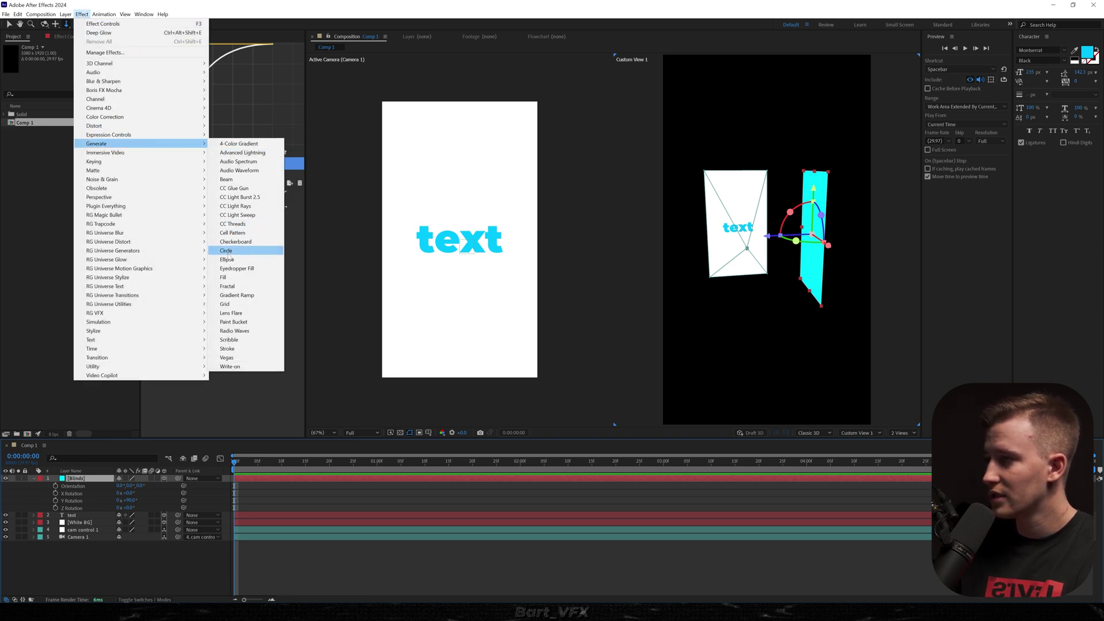
left_click(225, 303)
left_click_drag(703, 316, 711, 316)
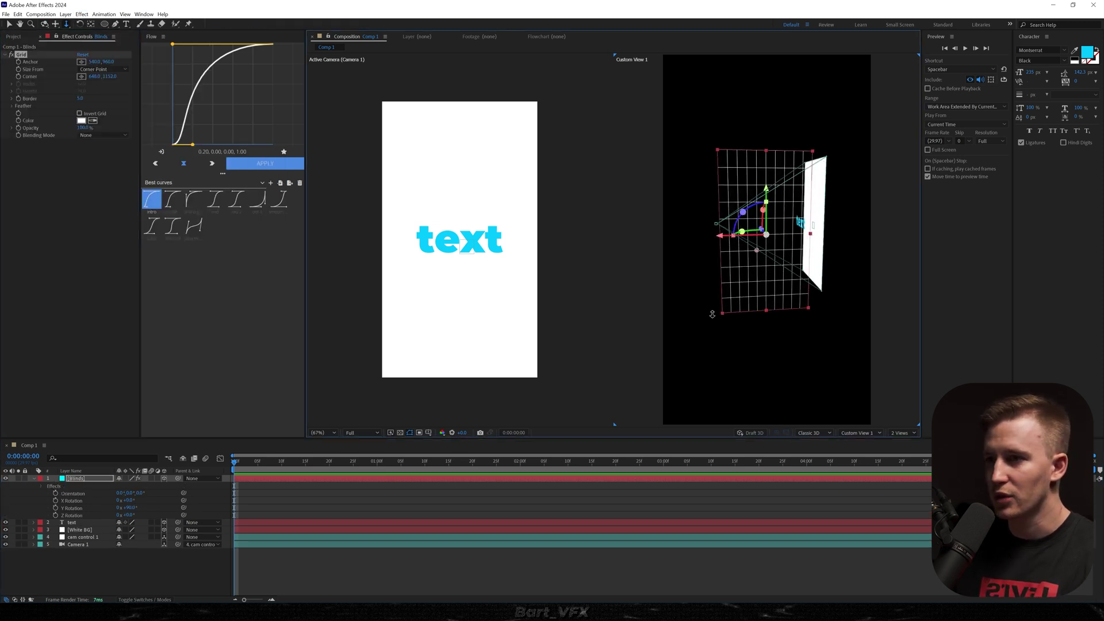
left_click(95, 78)
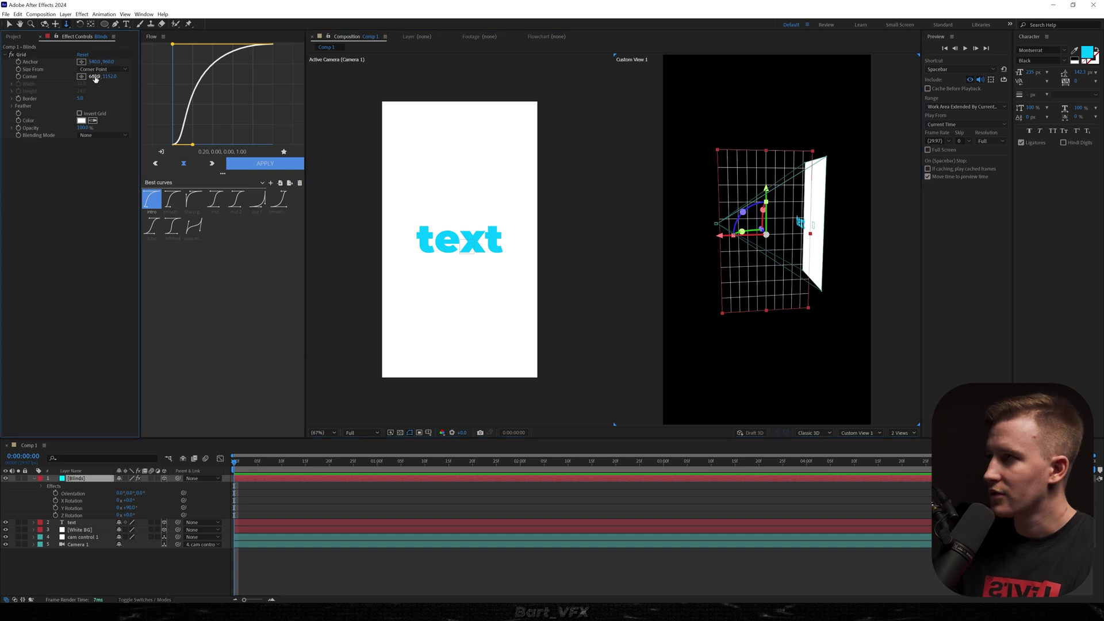
left_click_drag(93, 78, 115, 77)
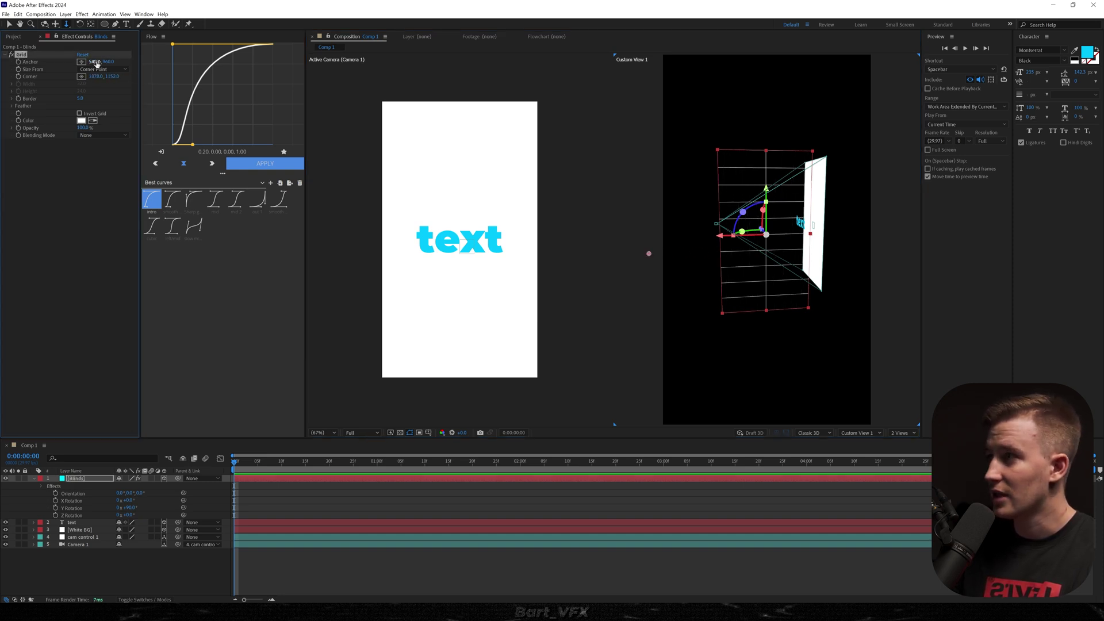
Set the Blinds grid's Anchor X to -100, thicken its lines, and change their color to blue.
left_click_drag(92, 62, 69, 62)
left_click_drag(81, 98, 126, 97)
left_click(81, 121)
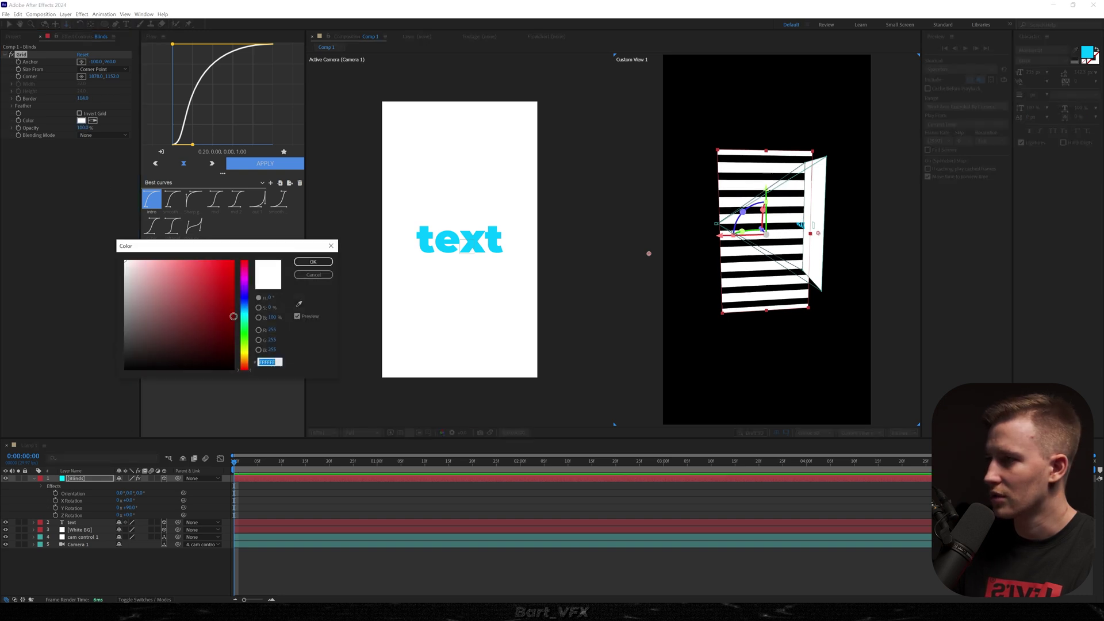
left_click(243, 313)
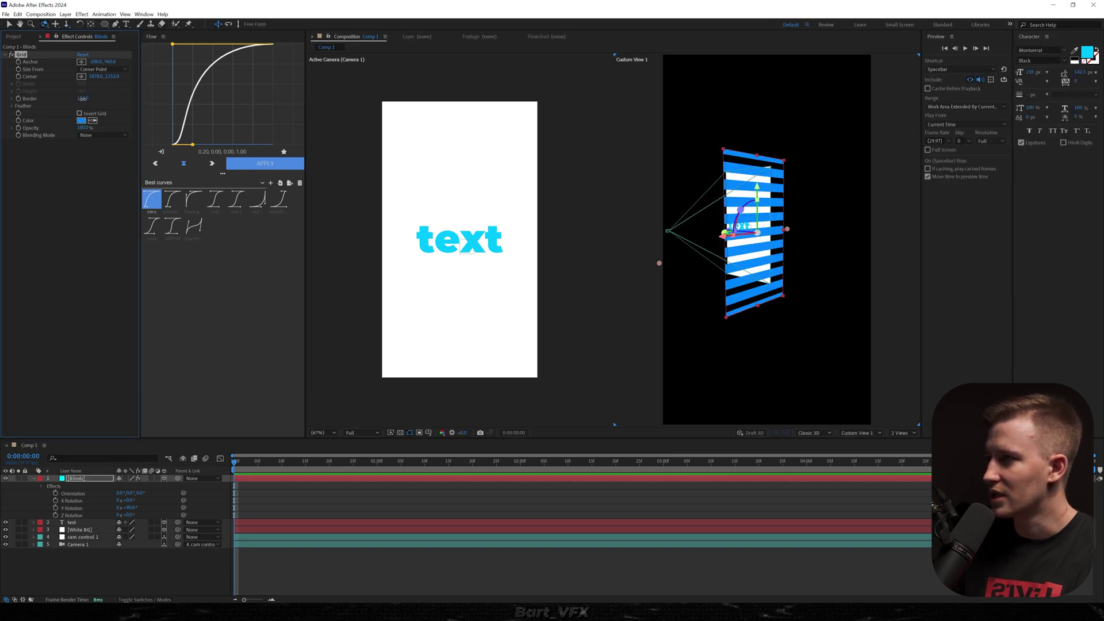
Reduce the grid's Border and Corner Y values to make the blind slats thinner and more closely spaced.
left_click_drag(83, 99, 40, 99)
left_click_drag(113, 76, 39, 111)
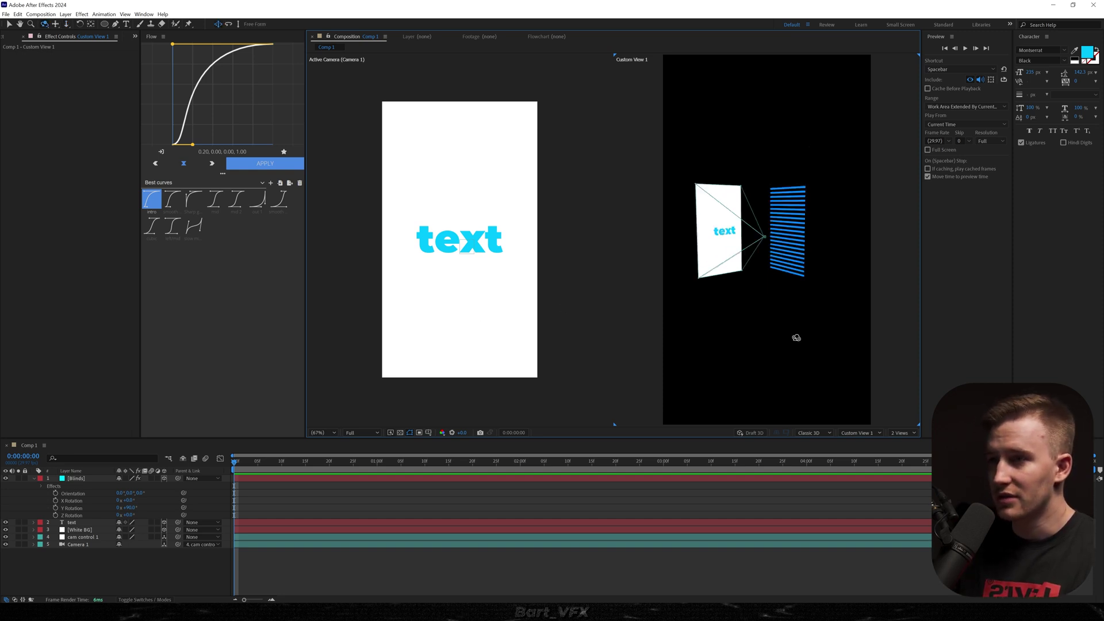
left_click_drag(796, 338, 799, 330)
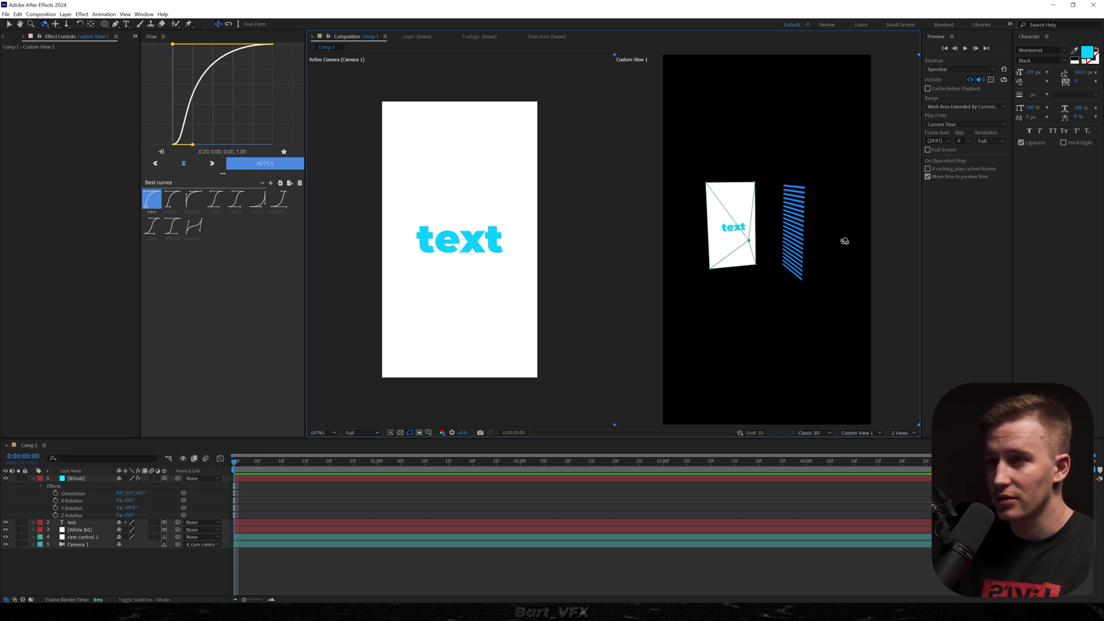
Create a shadow-casting spot light with Shadow Darkness at about 52% and Shadow Diffusion at 80 px.
key("v")
right_click(77, 563)
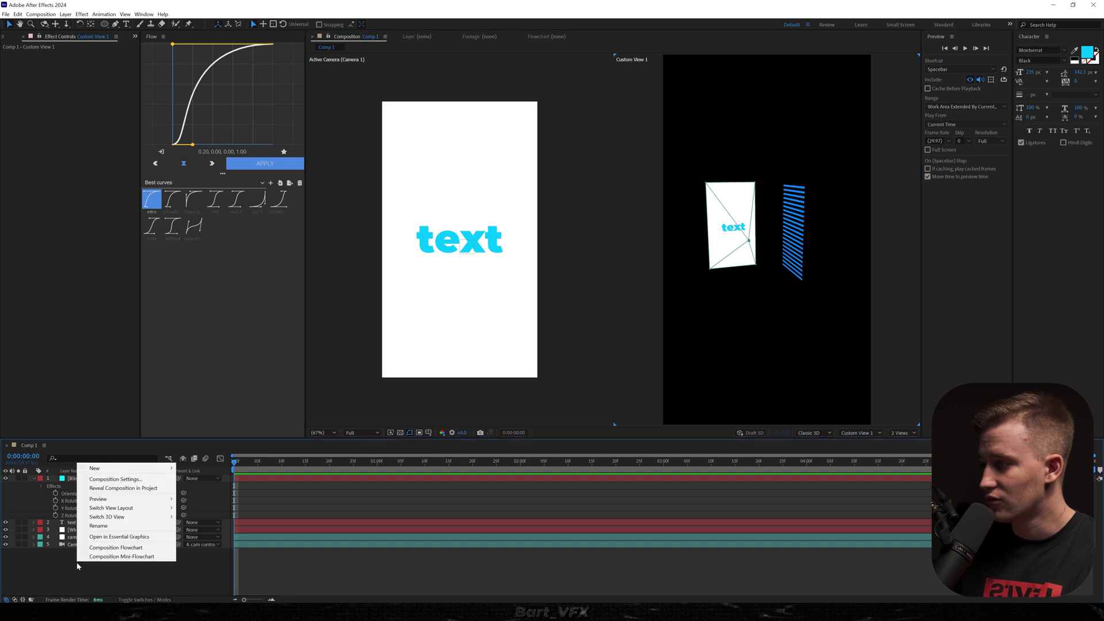
mouse_move(126, 473)
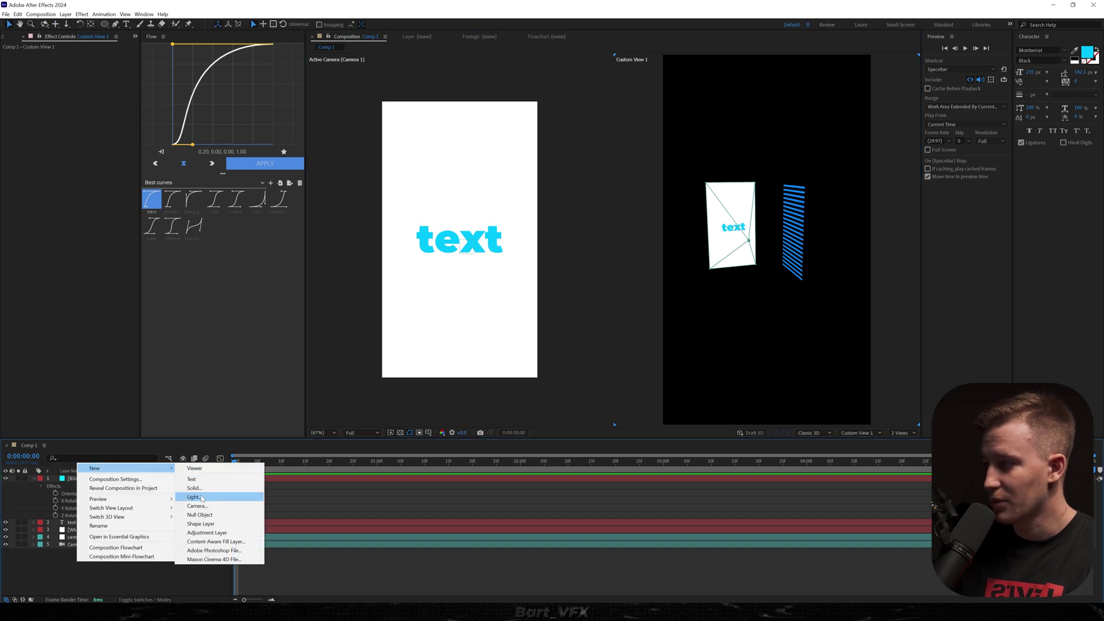
left_click(203, 498)
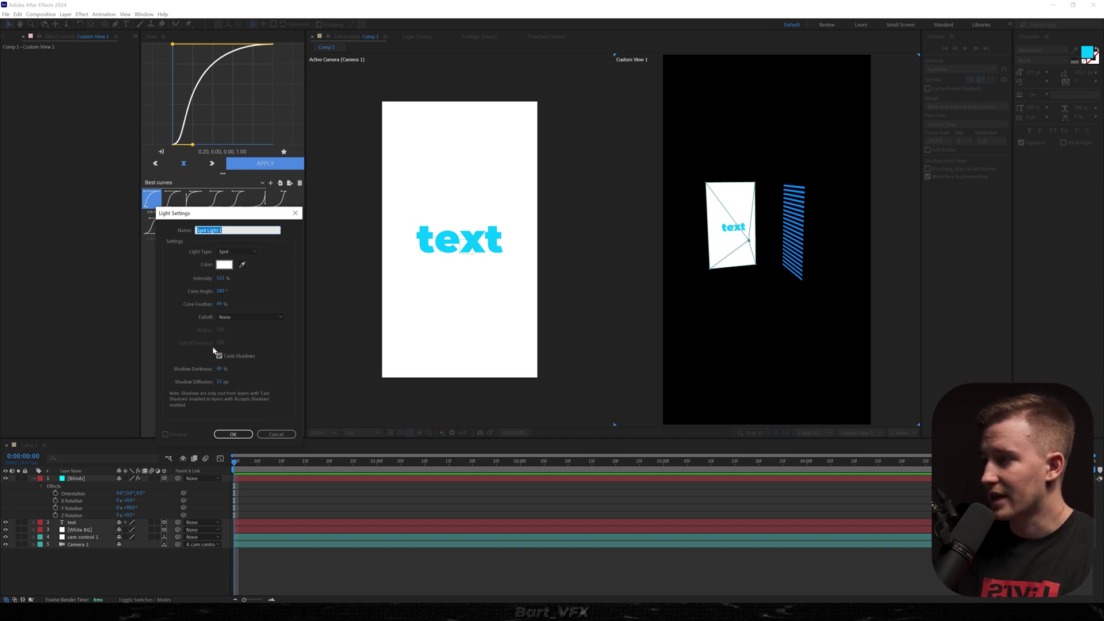
left_click(219, 369)
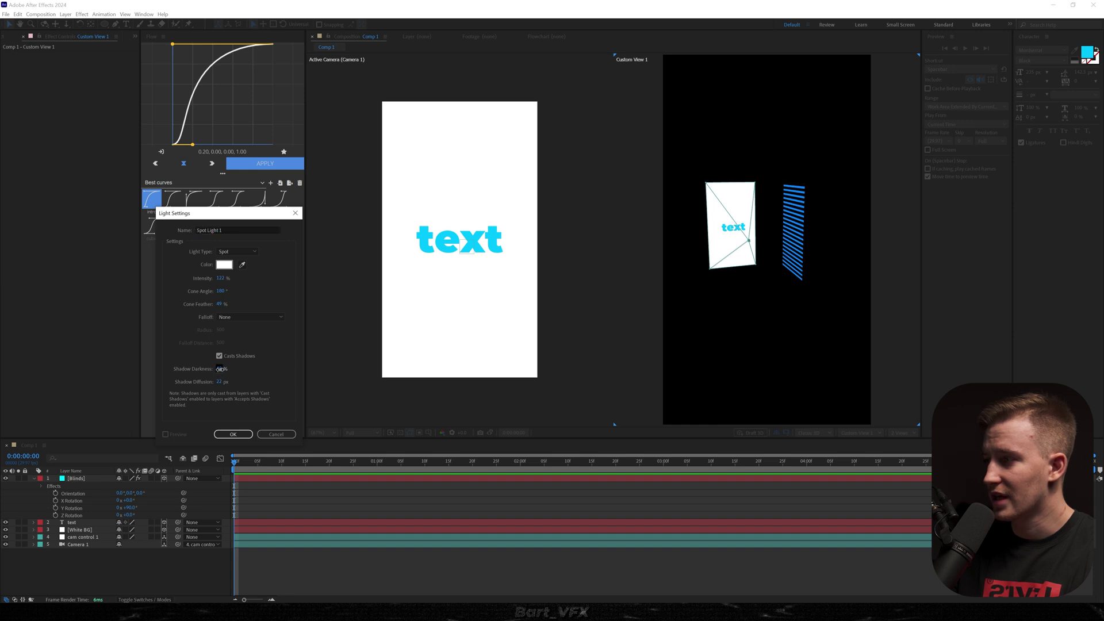
left_click_drag(231, 368, 227, 376)
left_click_drag(216, 381, 219, 380)
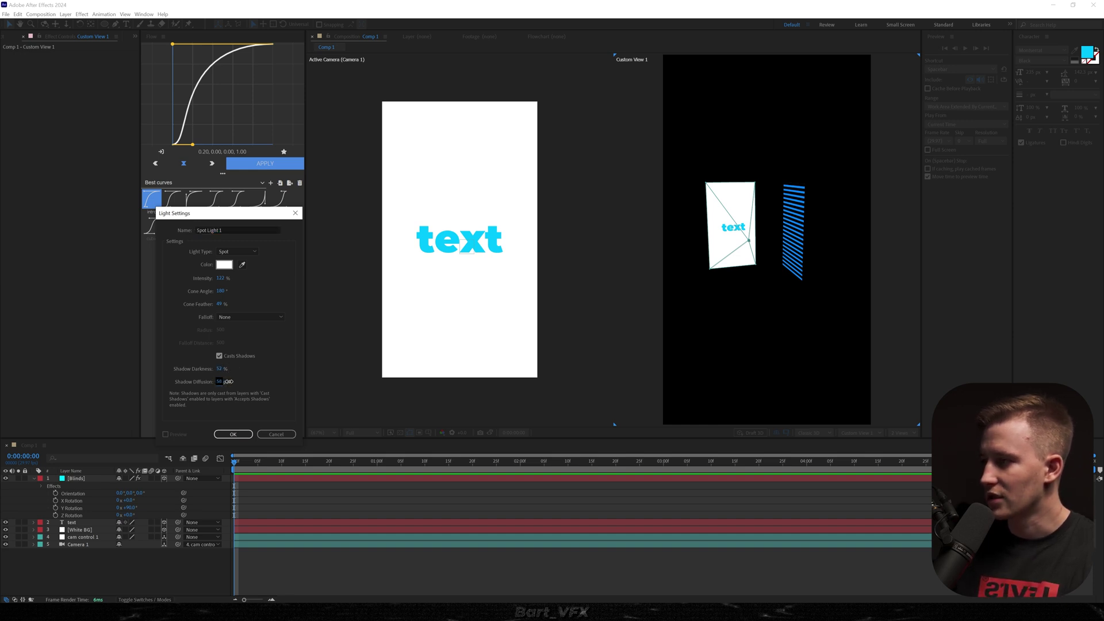
left_click_drag(232, 382, 226, 382)
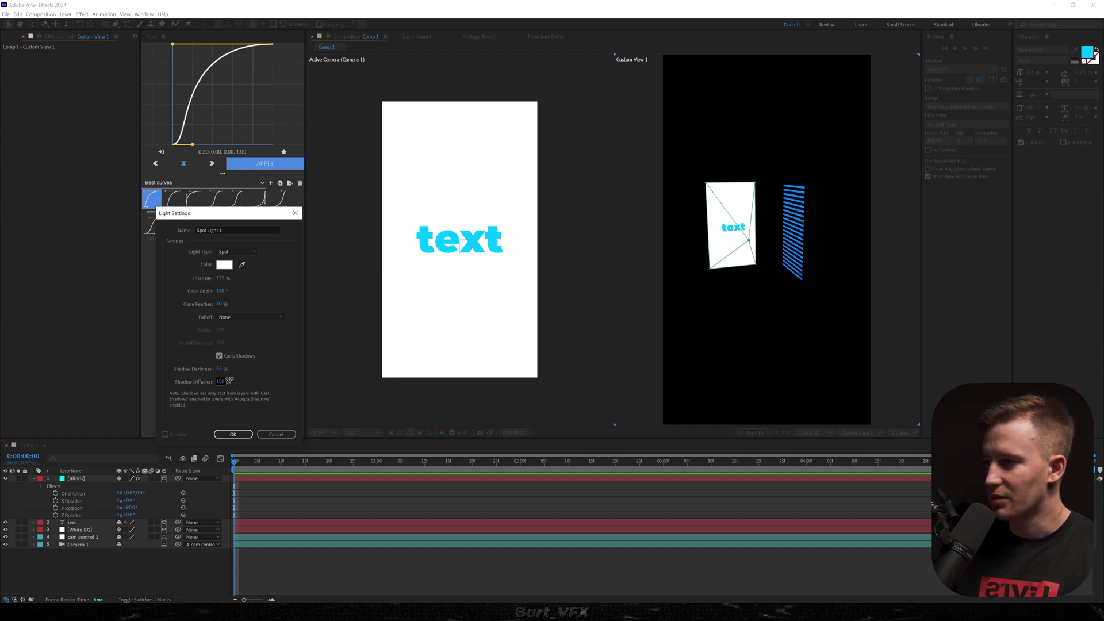
type("80")
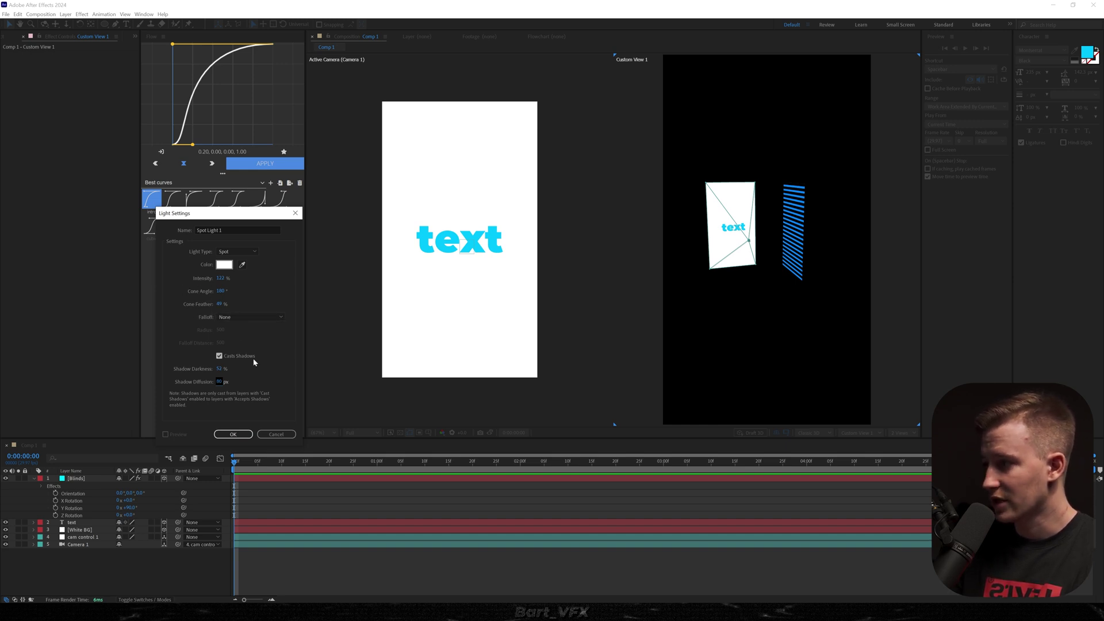
left_click(233, 435)
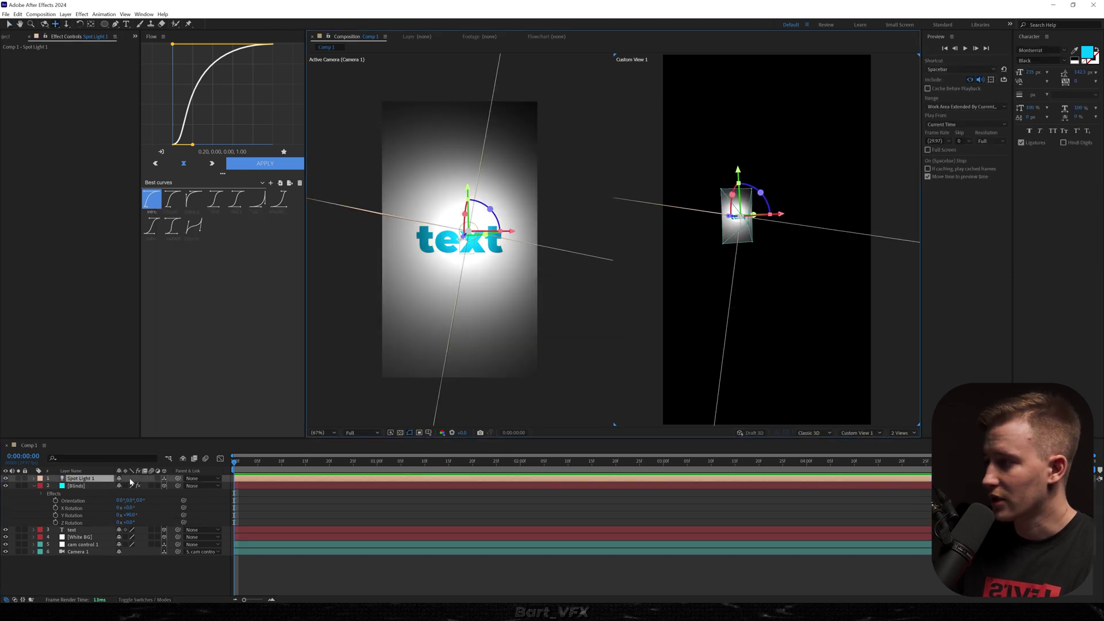
Narrow the spot light's Cone Angle and lower its Intensity to just under 100%.
double_click(76, 481)
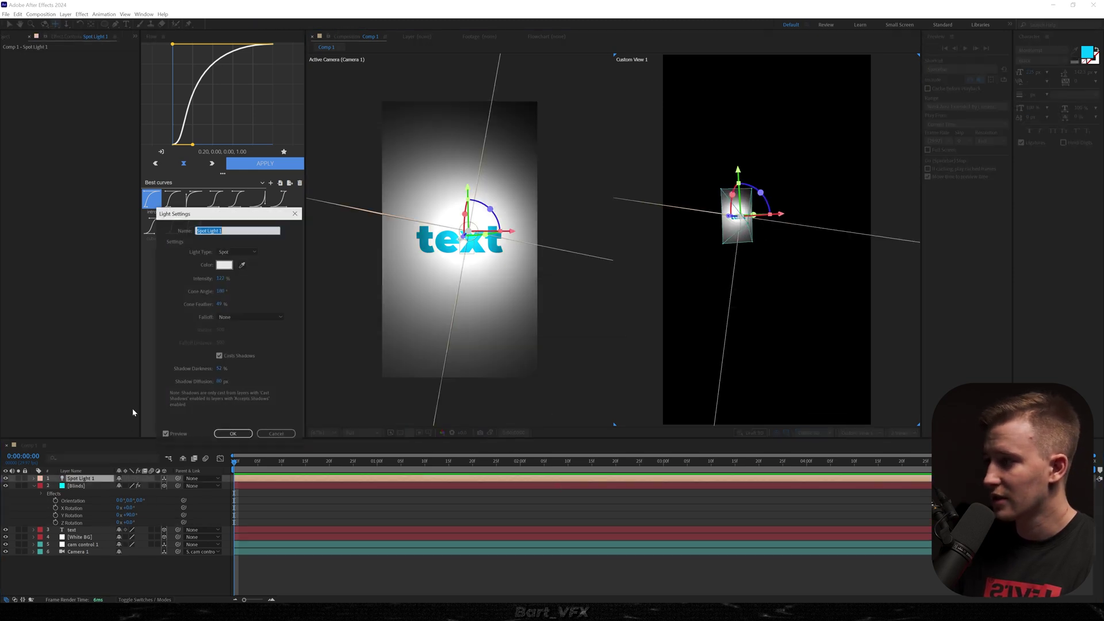
mouse_move(222, 294)
left_mouse_down()
mouse_move(203, 297)
mouse_move(212, 281)
left_mouse_up()
key("Return")
Move the spot light sideways along X beyond the blinds and out along the depth axis, in front of the background.
left_click_drag(758, 287, 734, 294)
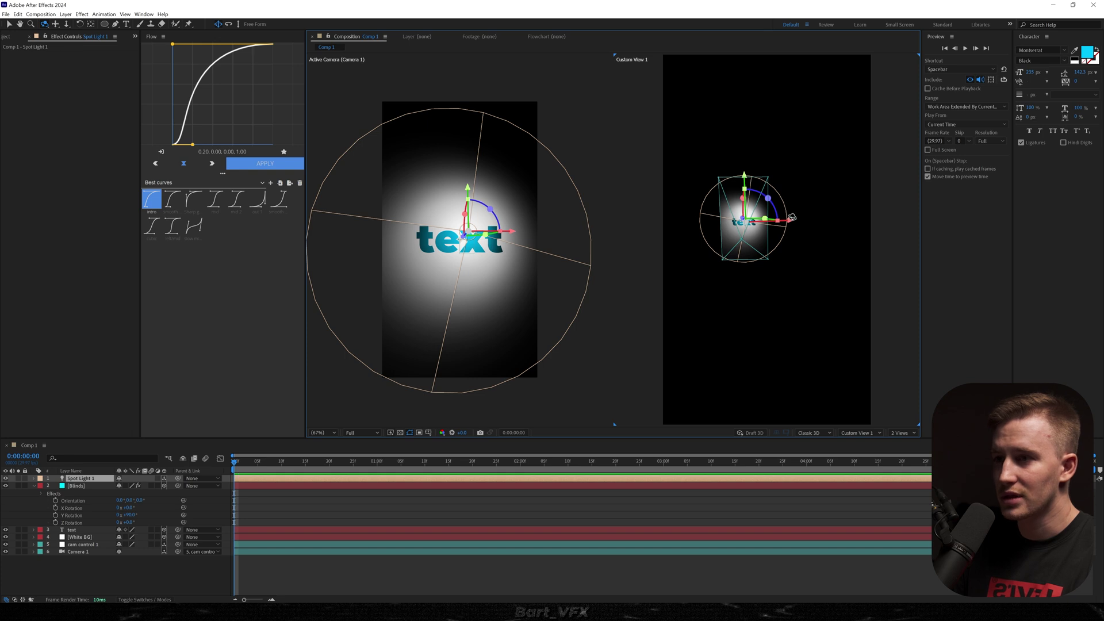
key("v")
left_click_drag(792, 219, 861, 224)
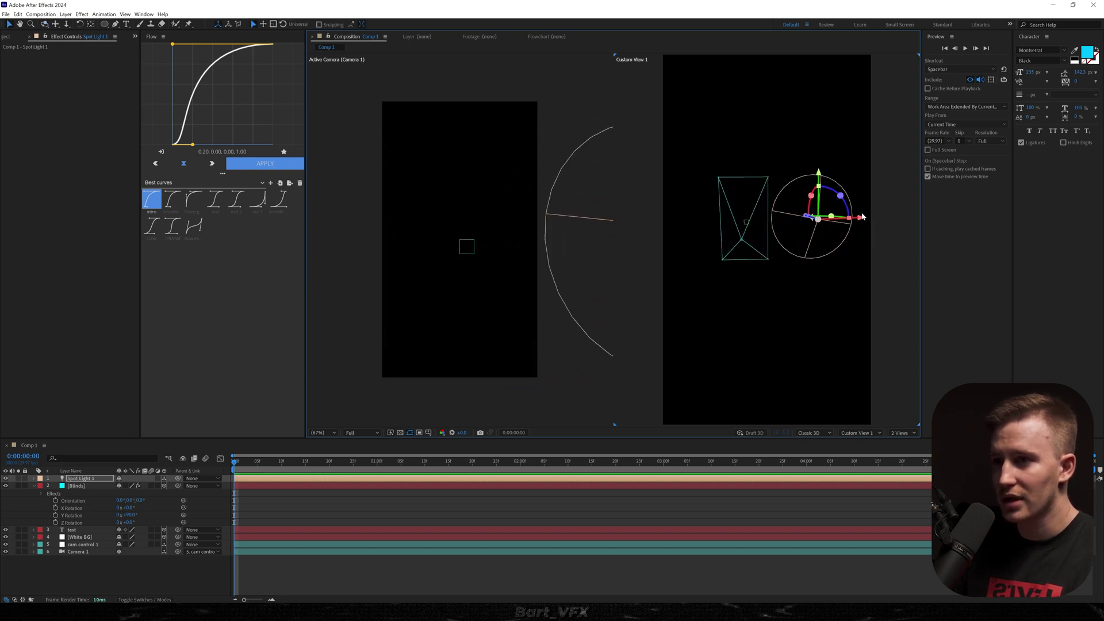
left_click_drag(808, 218, 866, 235)
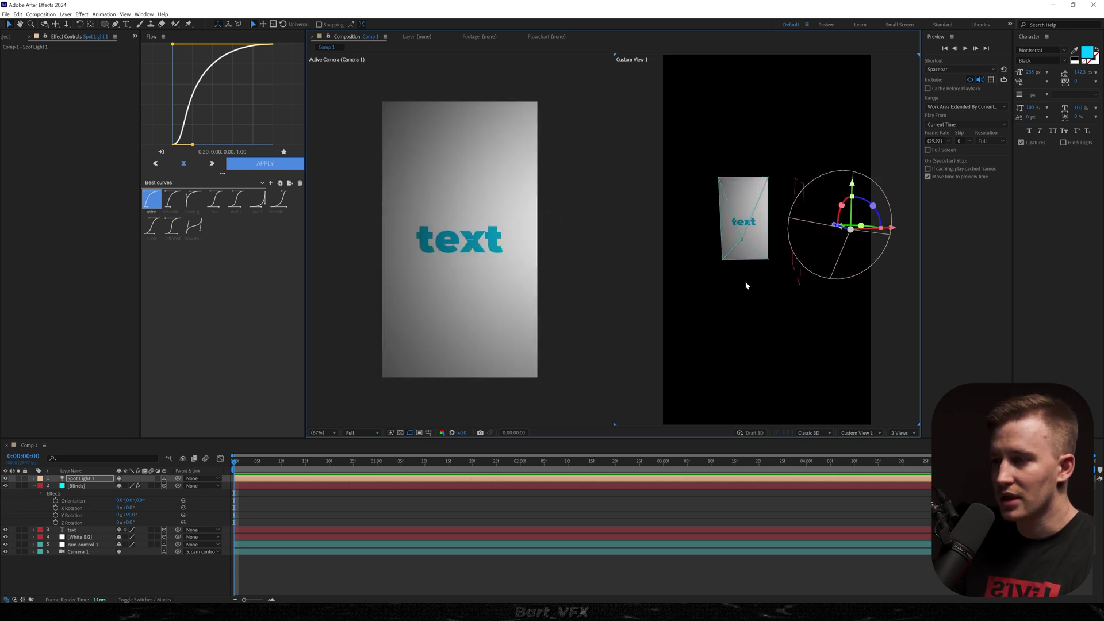
Set the spot light's Y Rotation to about -57° so it faces the background, and shift it slightly along X.
key("r")
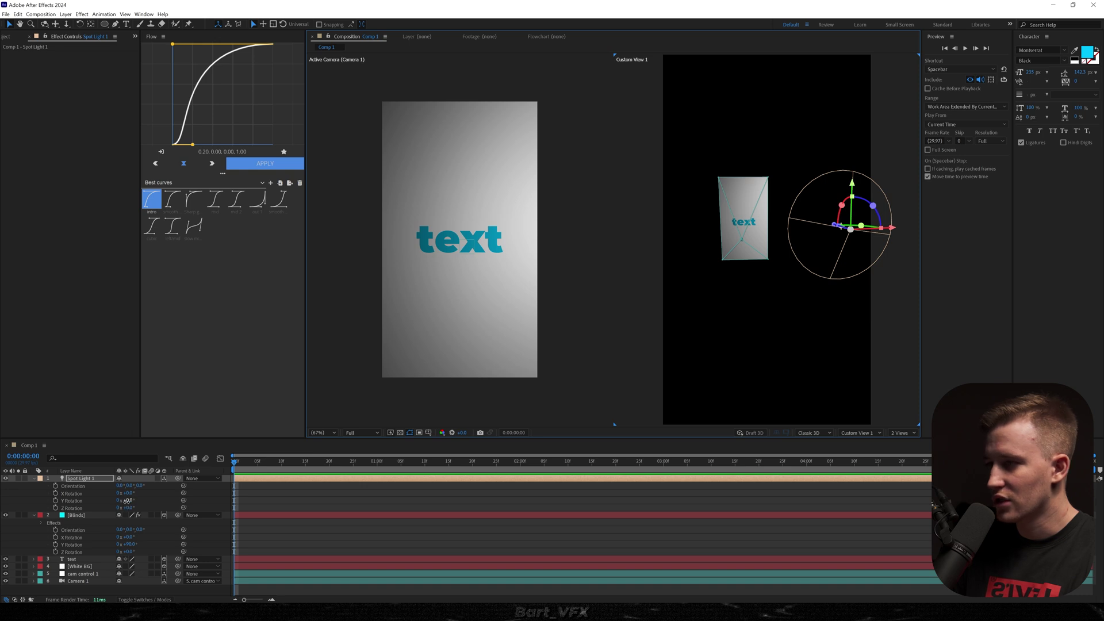
left_click_drag(127, 501, 105, 500)
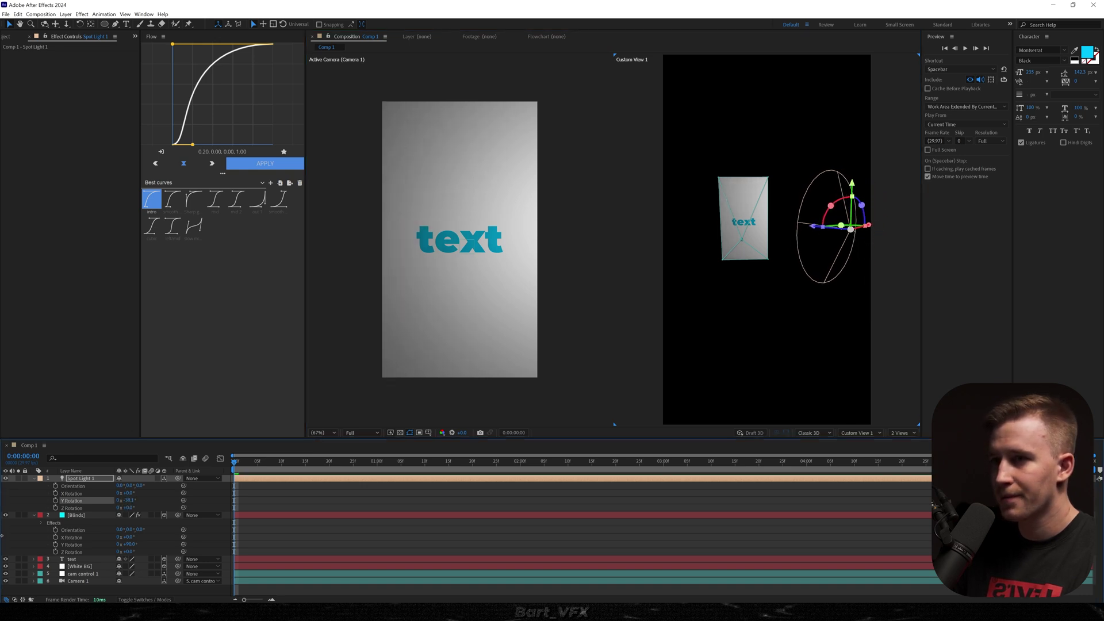
left_click_drag(1, 536, 1, 536)
key("1")
left_click_drag(862, 309, 779, 300)
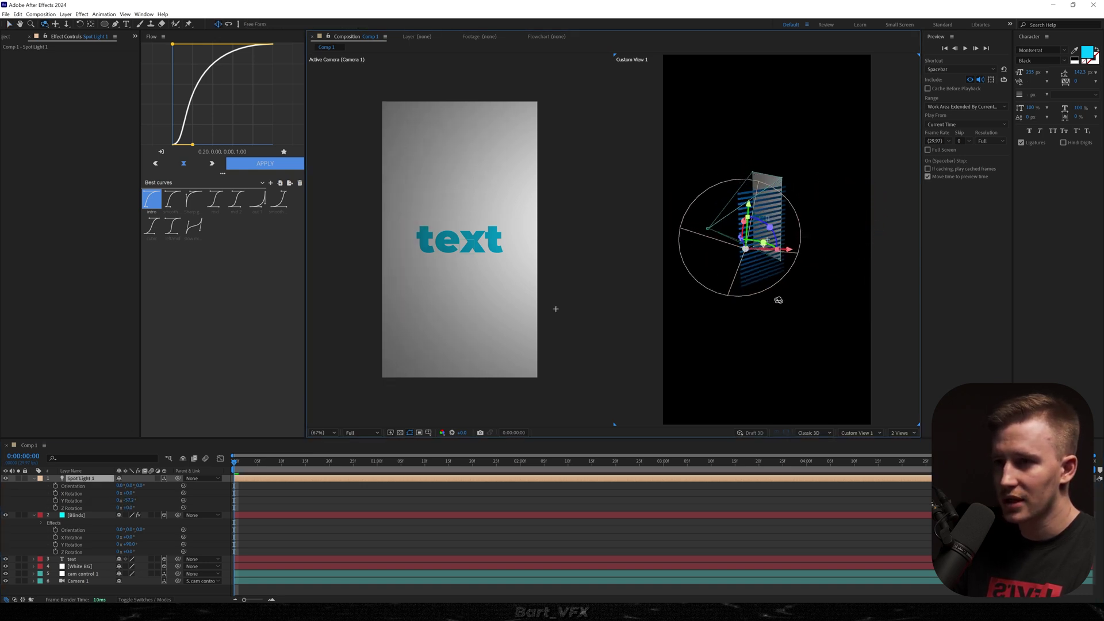
key("v")
left_click_drag(789, 251, 803, 253)
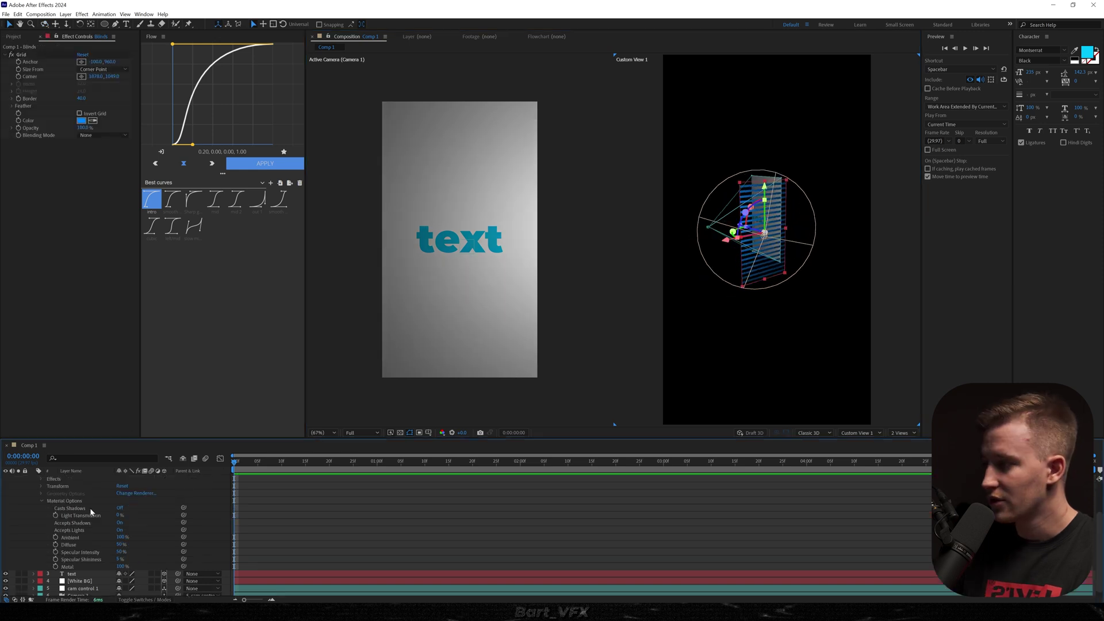
Turn on Casts Shadows for the Blinds layer and sharpen the shadows with a spot light Shadow Diffusion of 20 px.
left_click(119, 507)
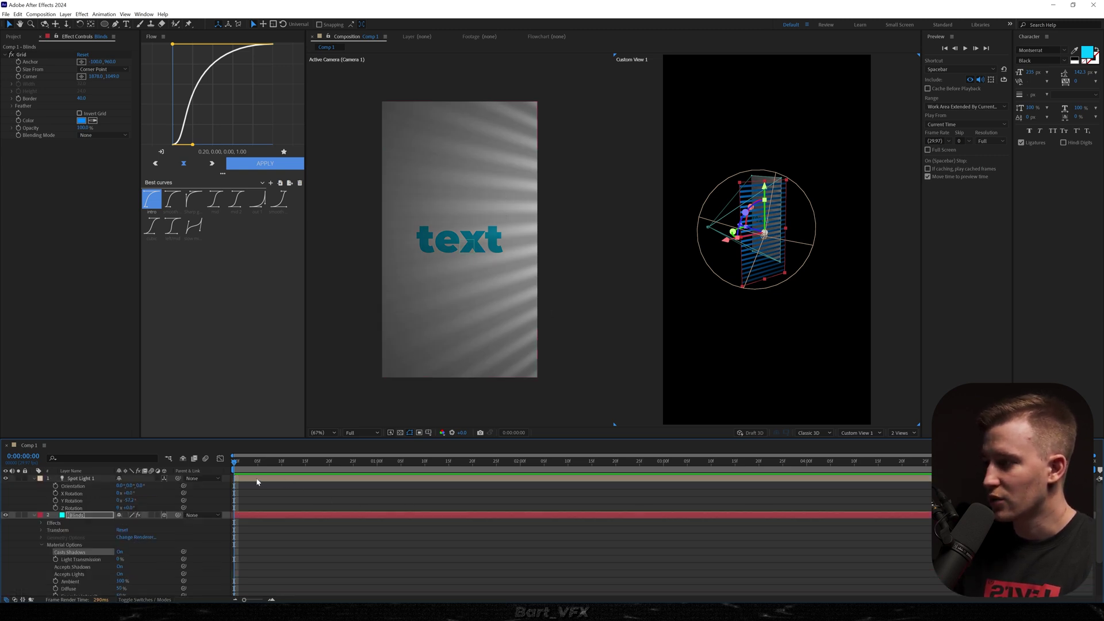
double_click(257, 481)
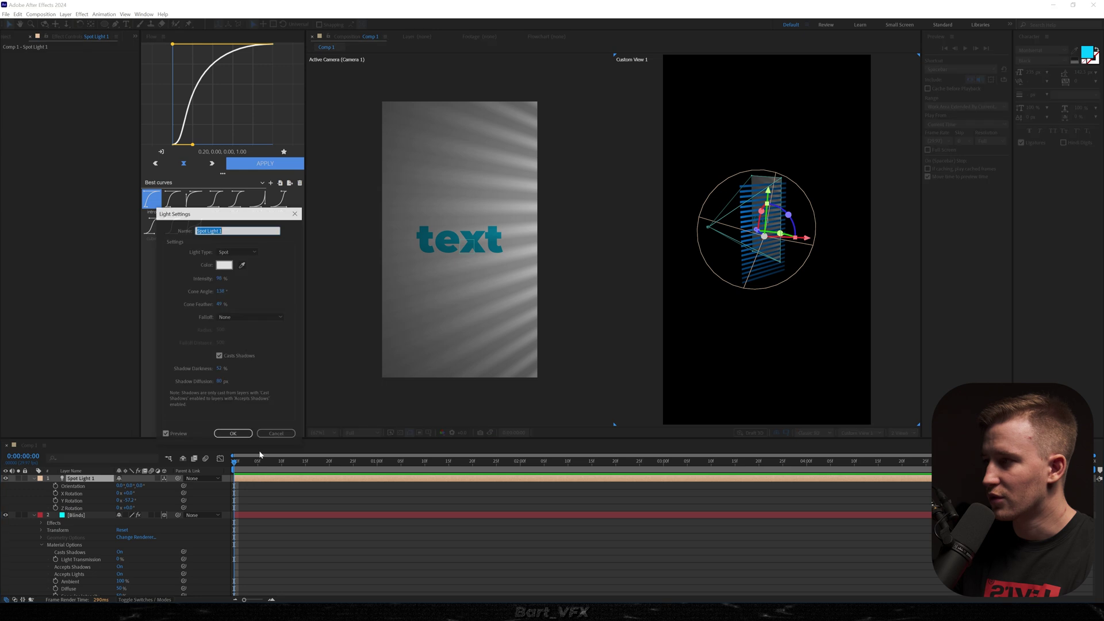
left_click(219, 383)
left_click_drag(197, 385, 196, 386)
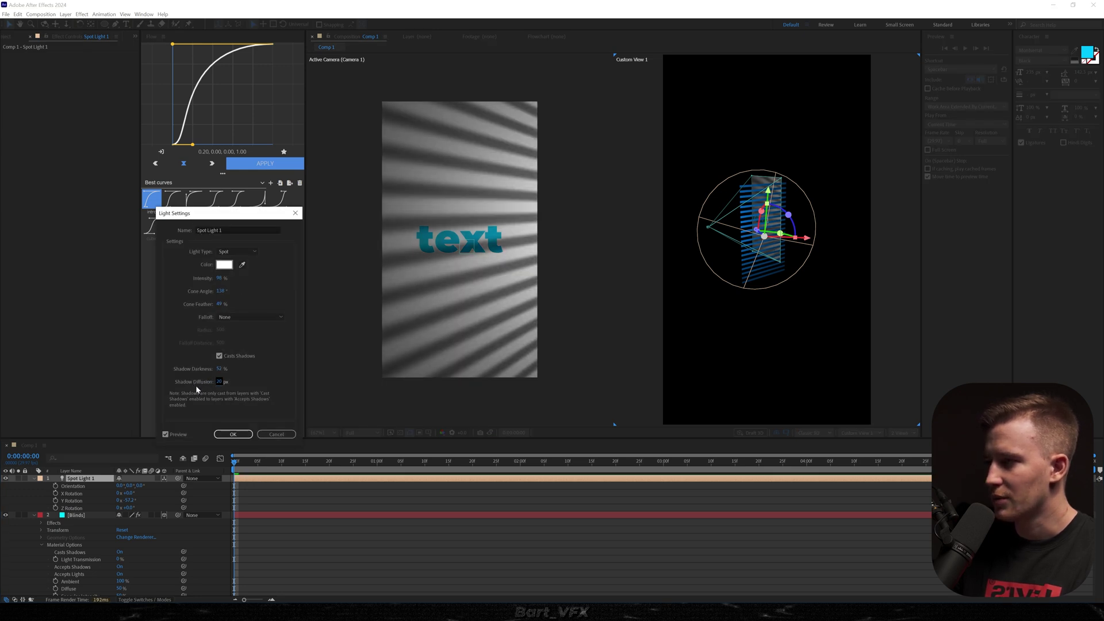
left_click(233, 434)
Lower the spot light's Shadow Darkness to make the blind shadows lighter.
double_click(286, 480)
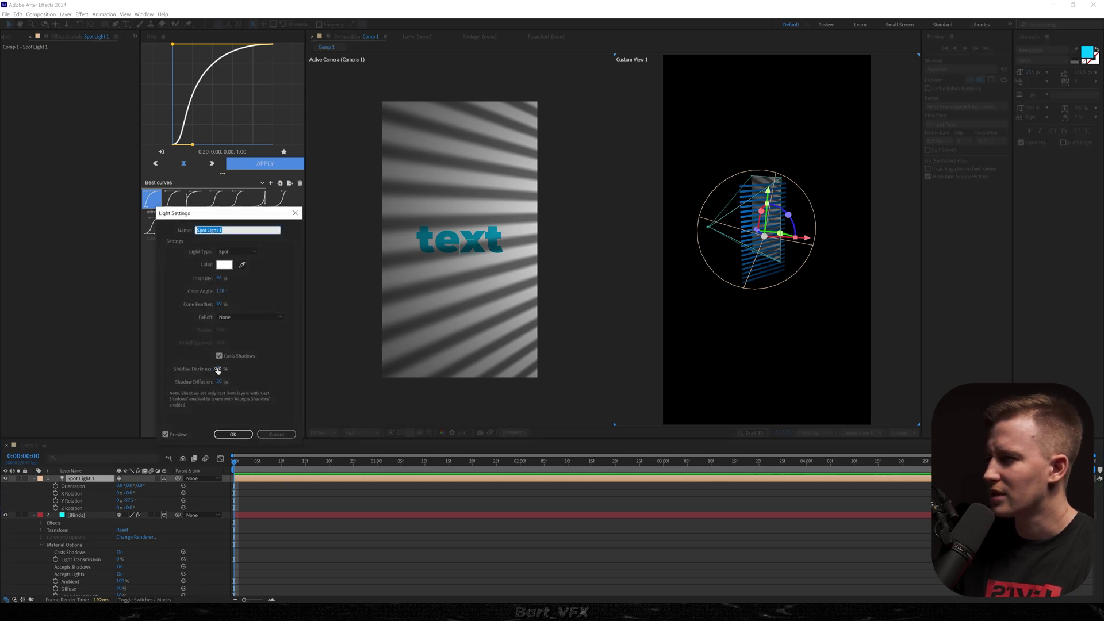
left_click_drag(218, 371, 216, 372)
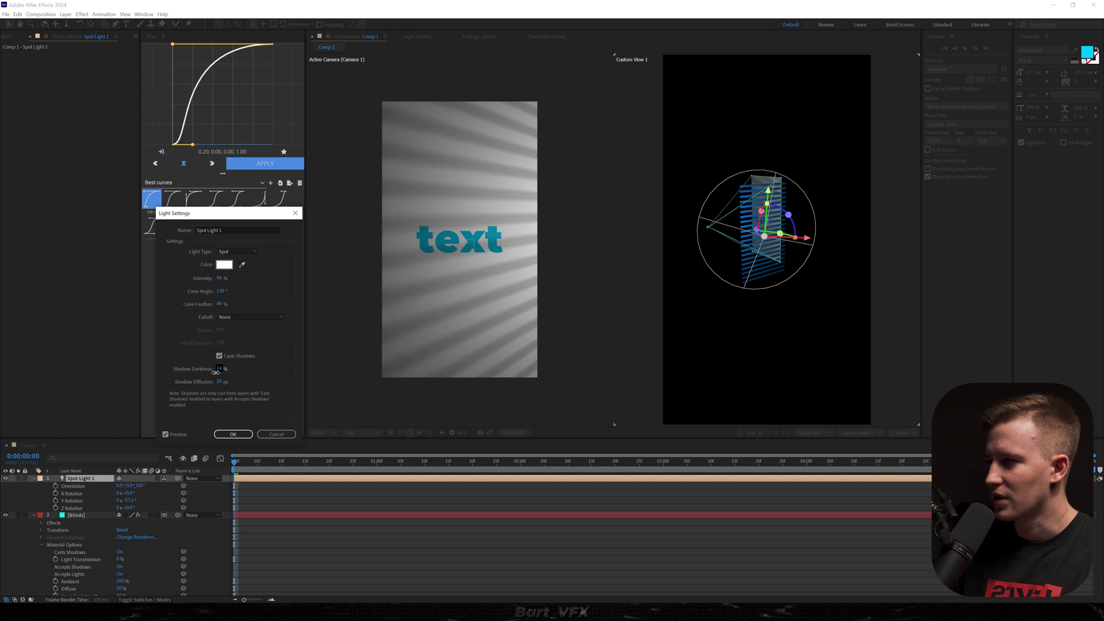
left_click(233, 434)
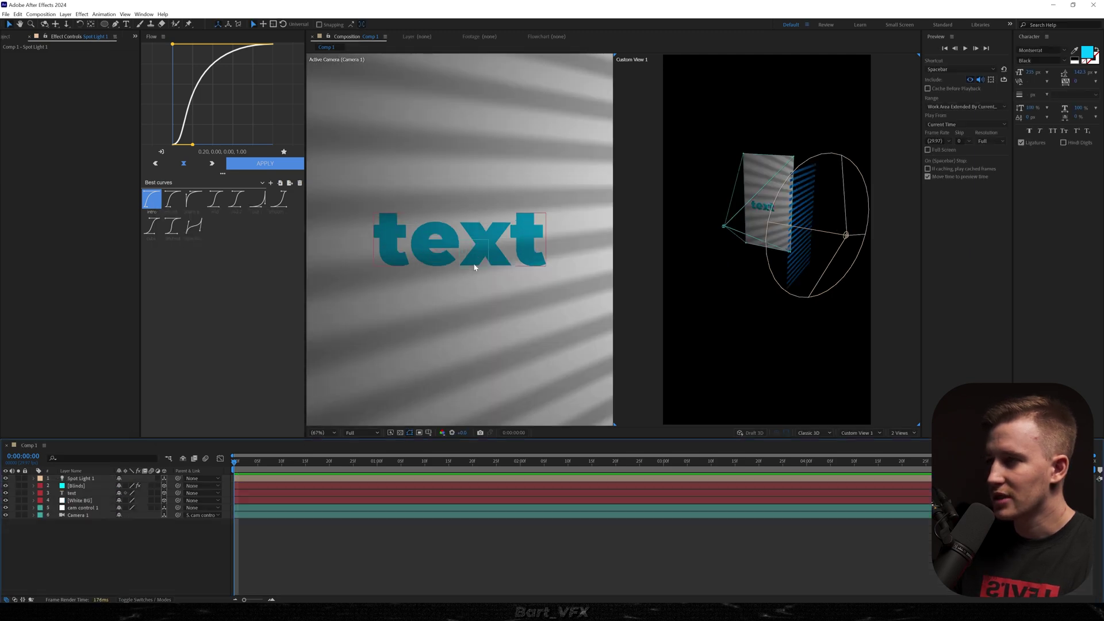
Try turning on Casts Shadows for the text layer and undo the change.
scroll(471, 286, "up", 2)
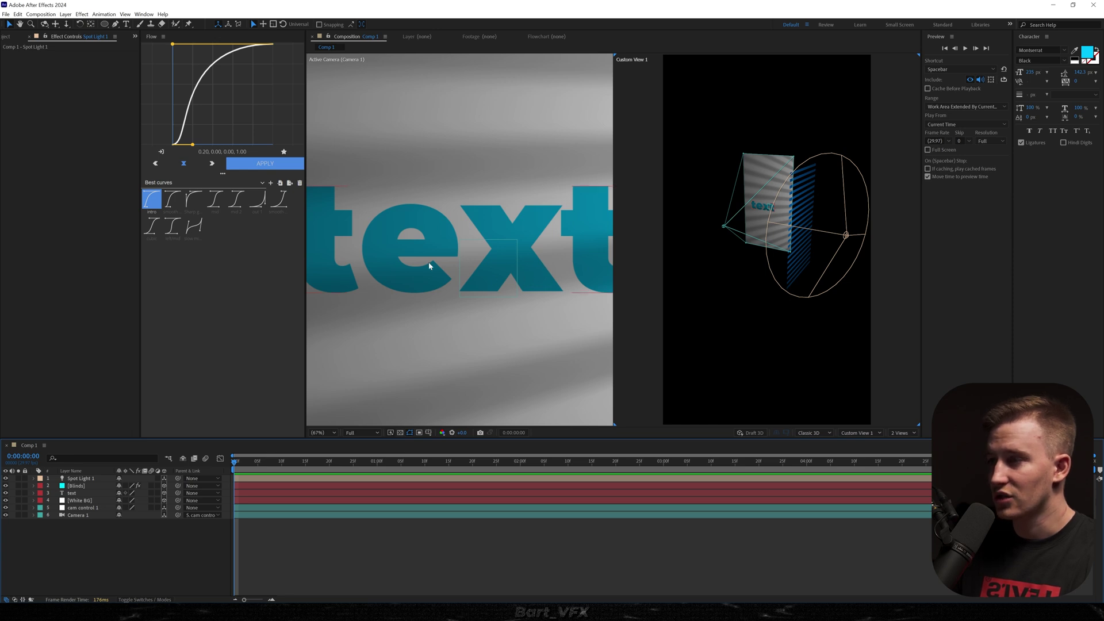
scroll(565, 279, "down", 3)
left_click(498, 229)
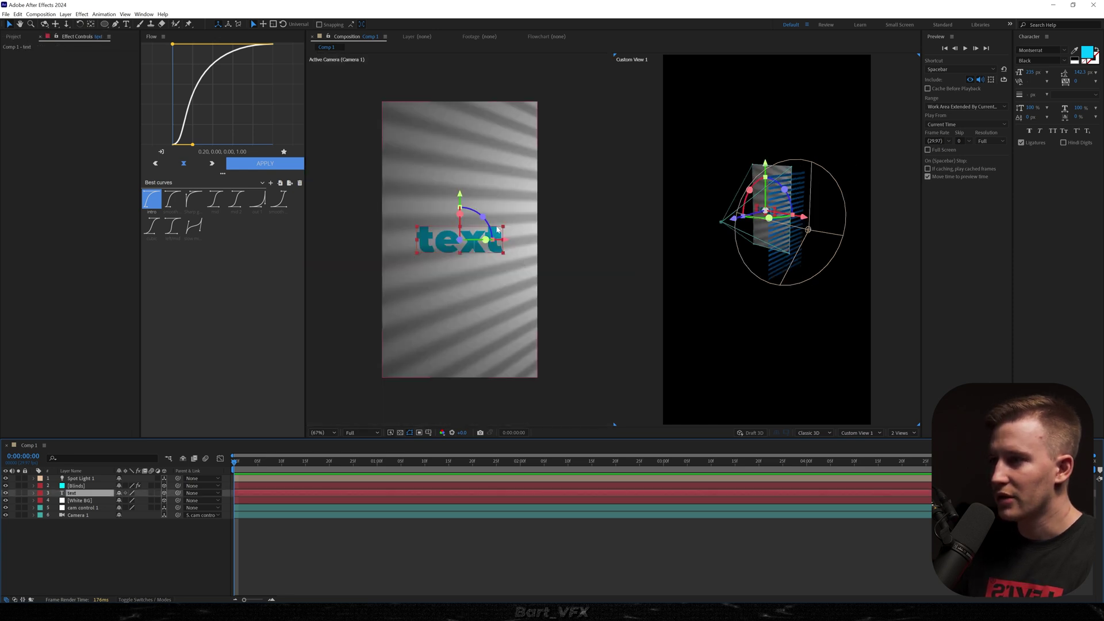
left_click(34, 494)
left_click(41, 524)
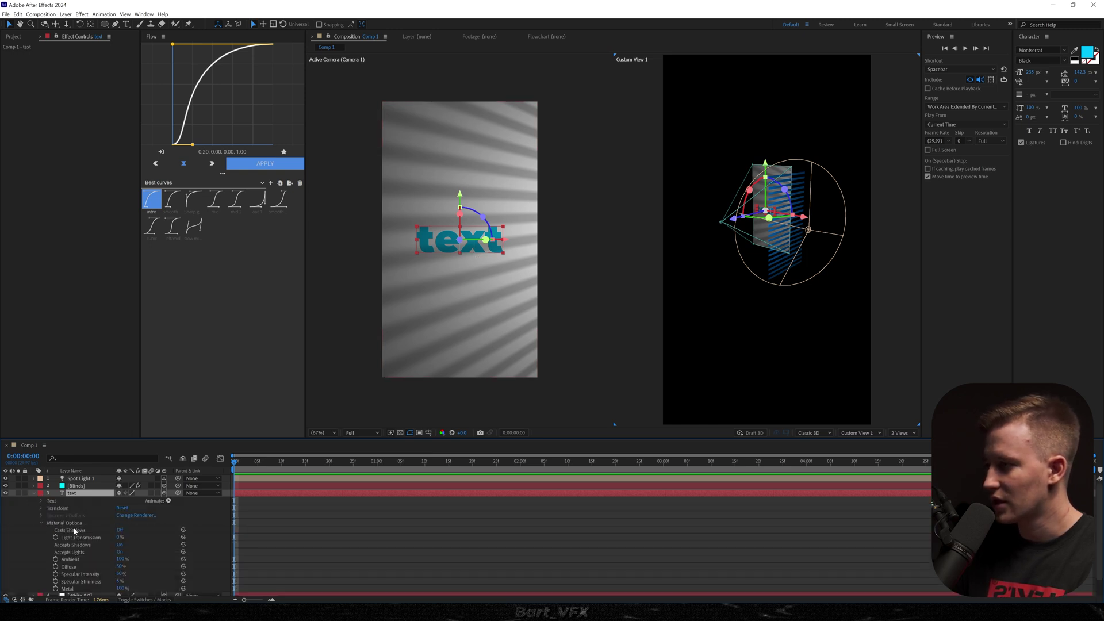
left_click(120, 530)
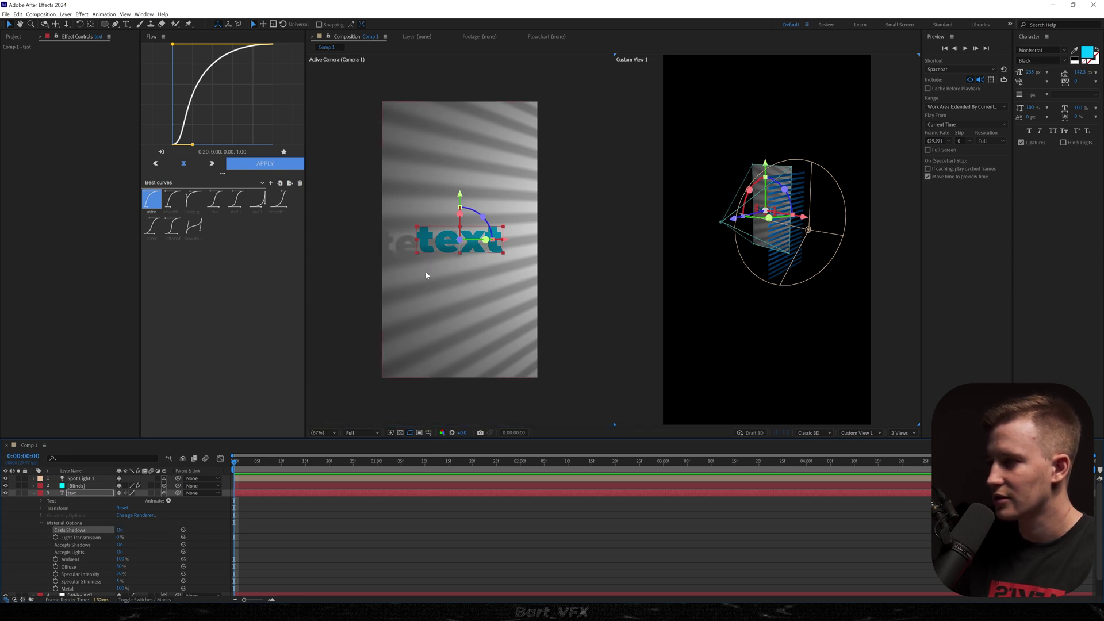
left_click(368, 517)
key("ctrl+z")
key("u")
left_click(296, 582)
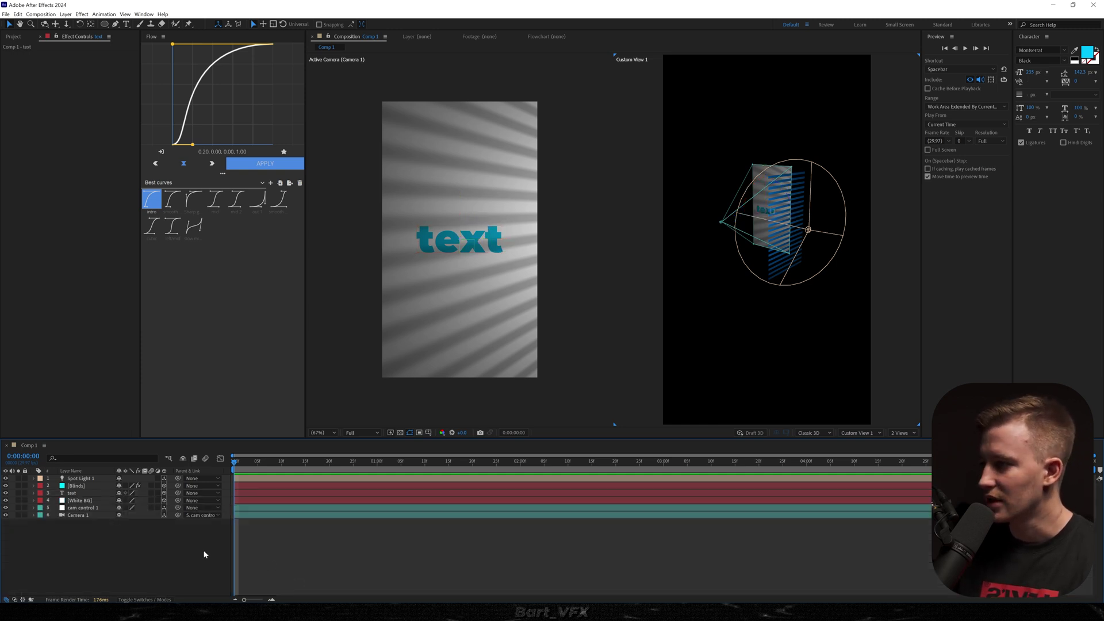
Keyframe the text's Position to rise from below to the center in just over one second, eased with the saved Flow curve.
left_click(73, 494)
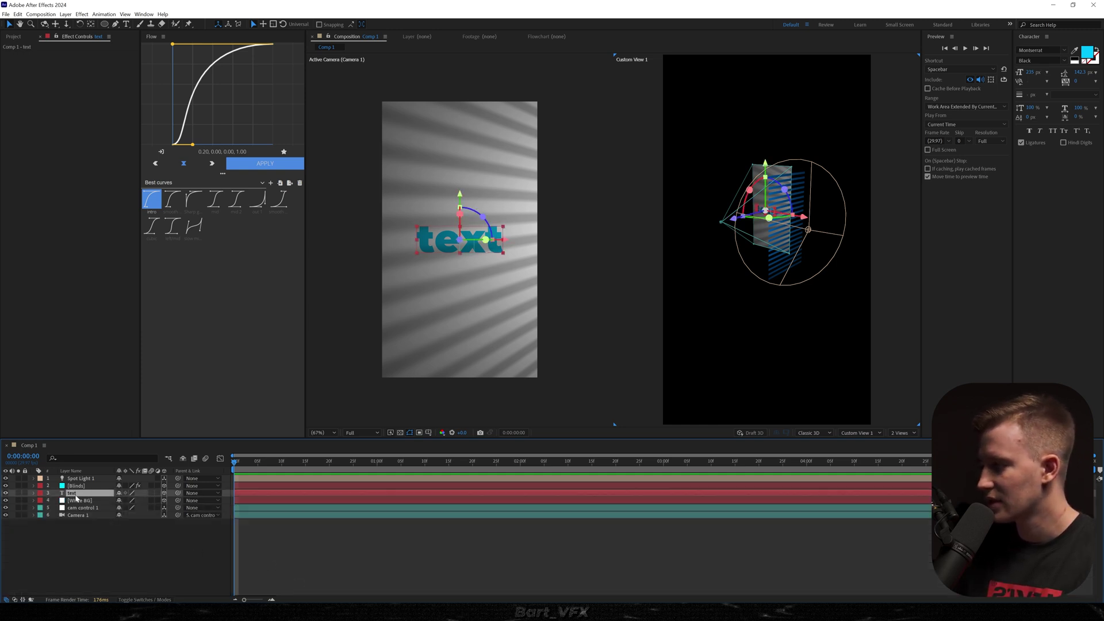
key("p")
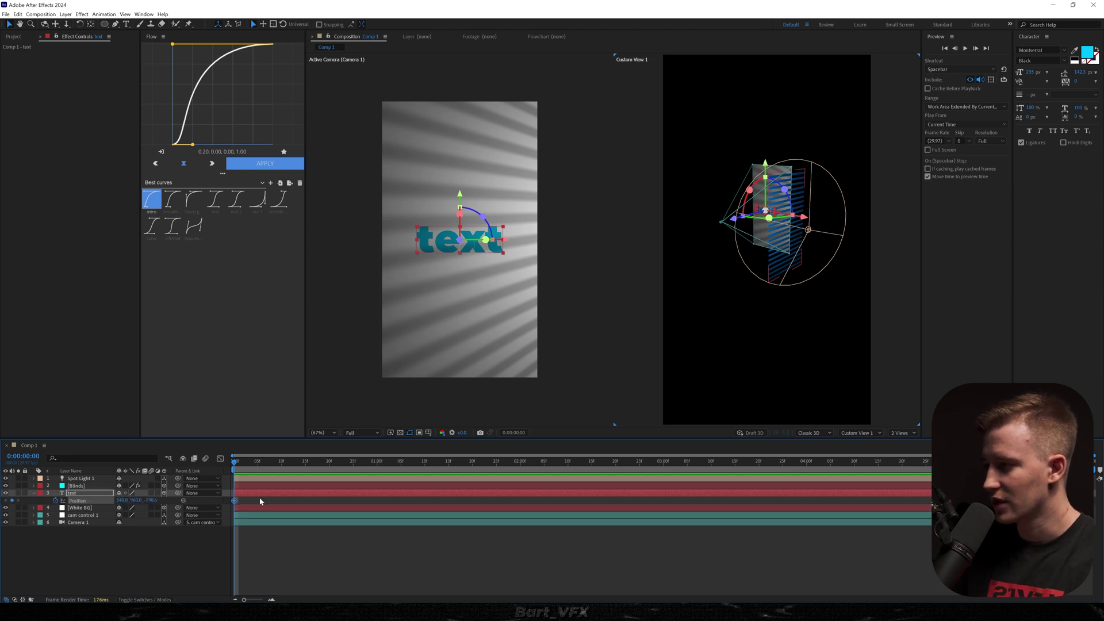
left_click_drag(235, 501, 426, 502)
left_click_drag(136, 500, 321, 490)
left_click(153, 199)
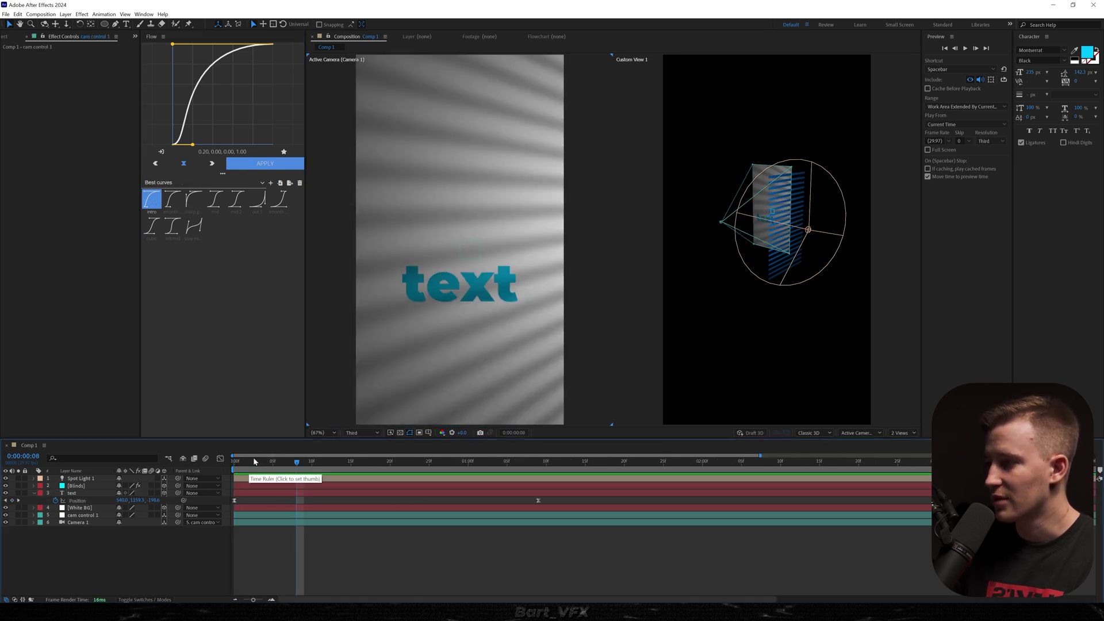
left_click(235, 464)
left_click(241, 462)
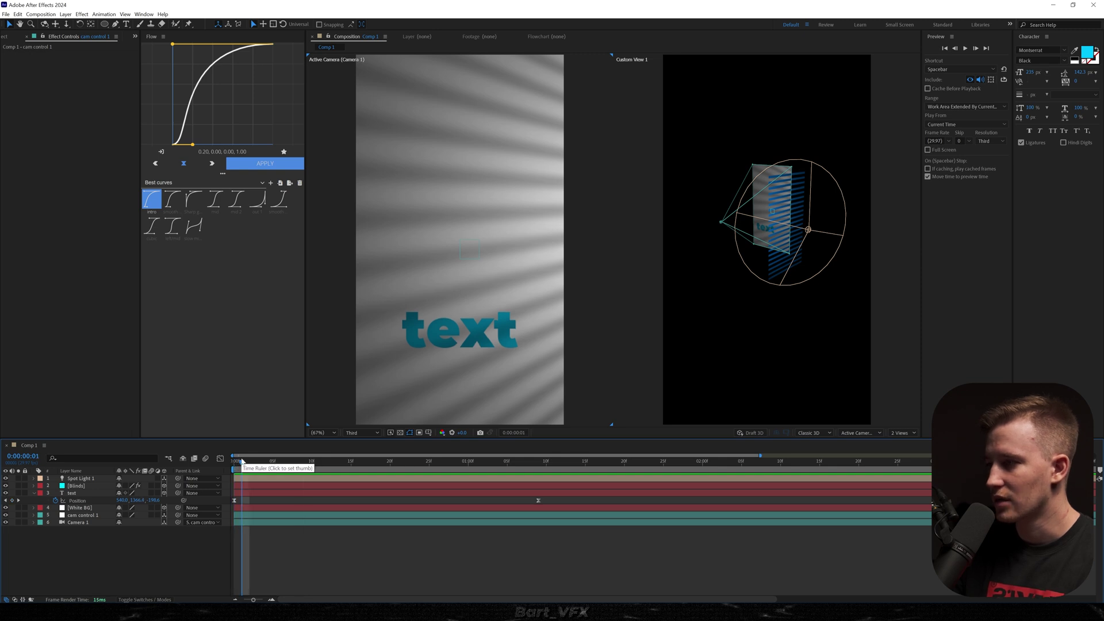
Keyframe the cam control layer's Position to pull back in Z to about -421 at 0:00:01:09, eased with the saved Flow curve, and preview.
left_click(33, 516)
left_click(55, 537)
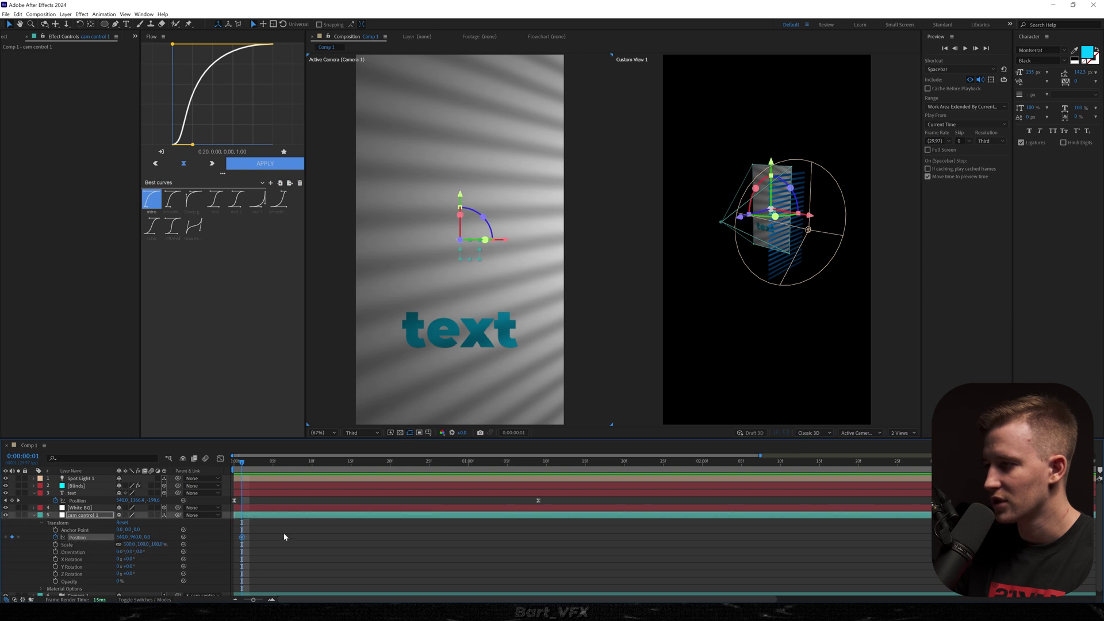
left_click_drag(244, 538, 236, 538)
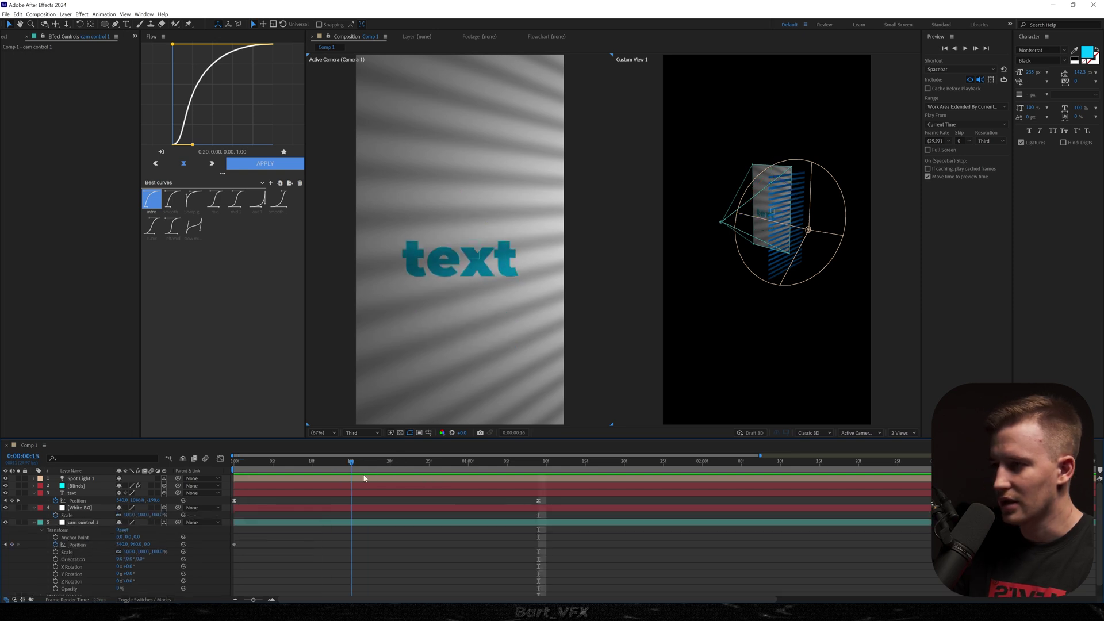
left_click_drag(363, 477, 539, 480)
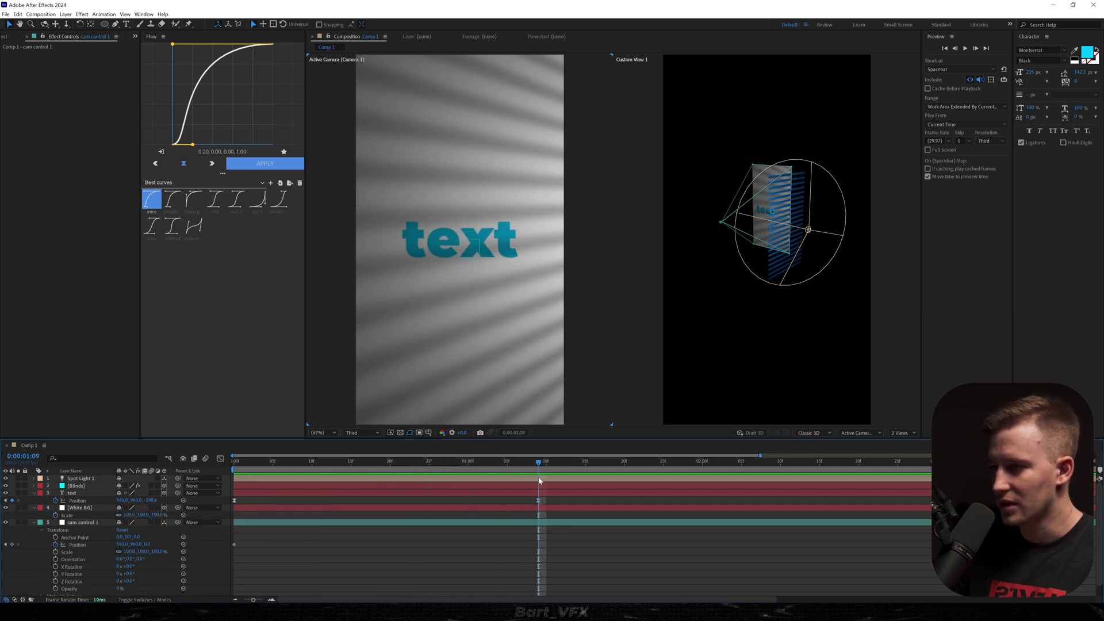
left_click_drag(147, 544, 593, 561)
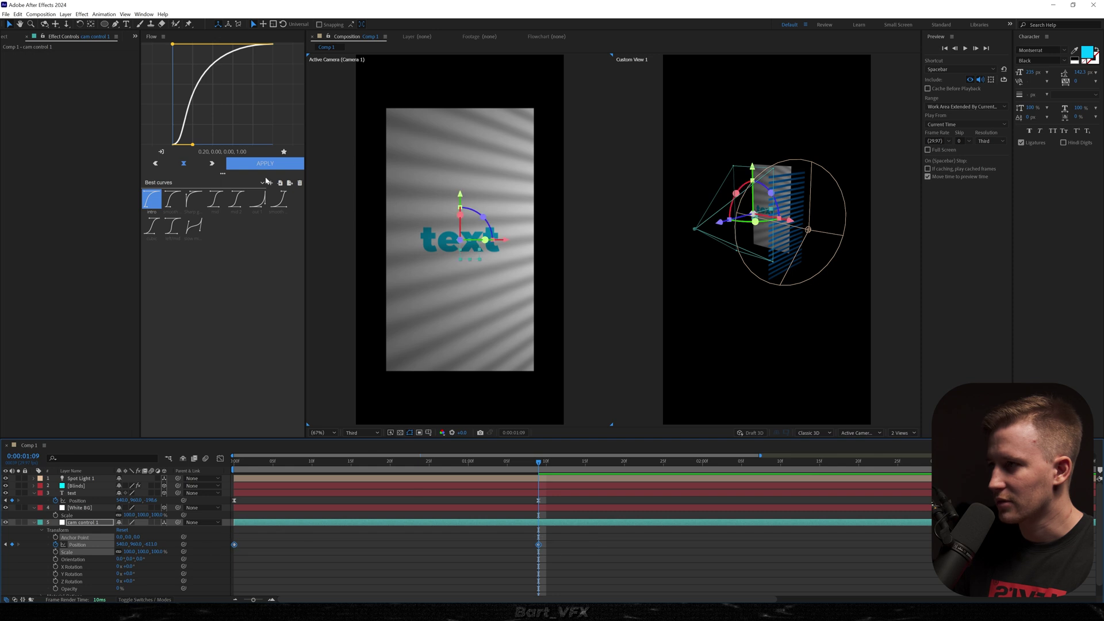
left_click(252, 167)
left_click(340, 552)
left_click(234, 462)
key("space")
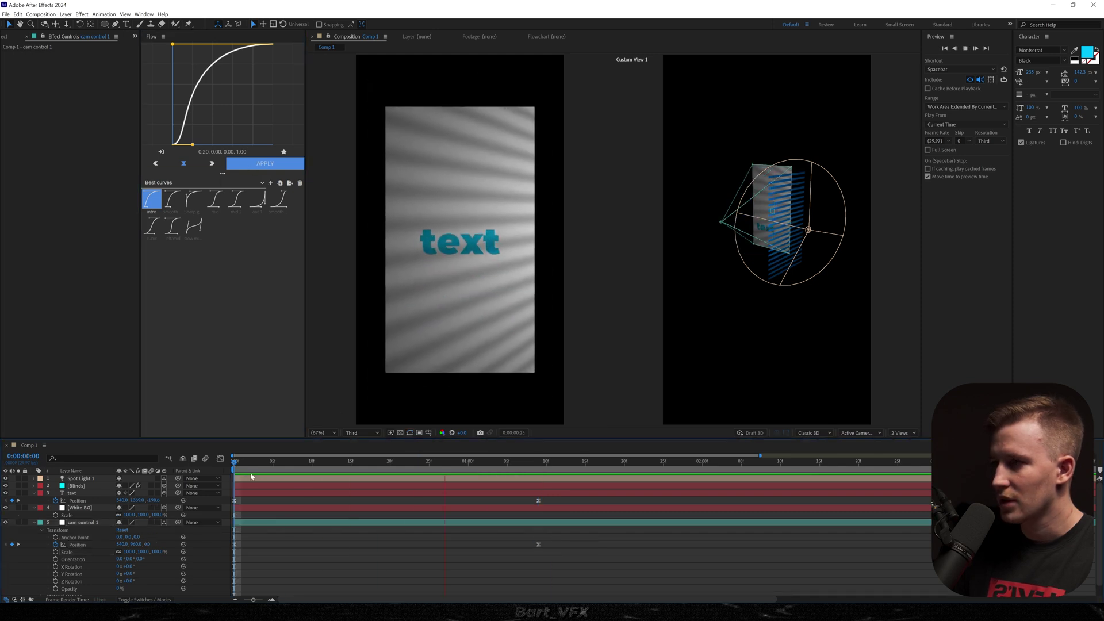
key("space")
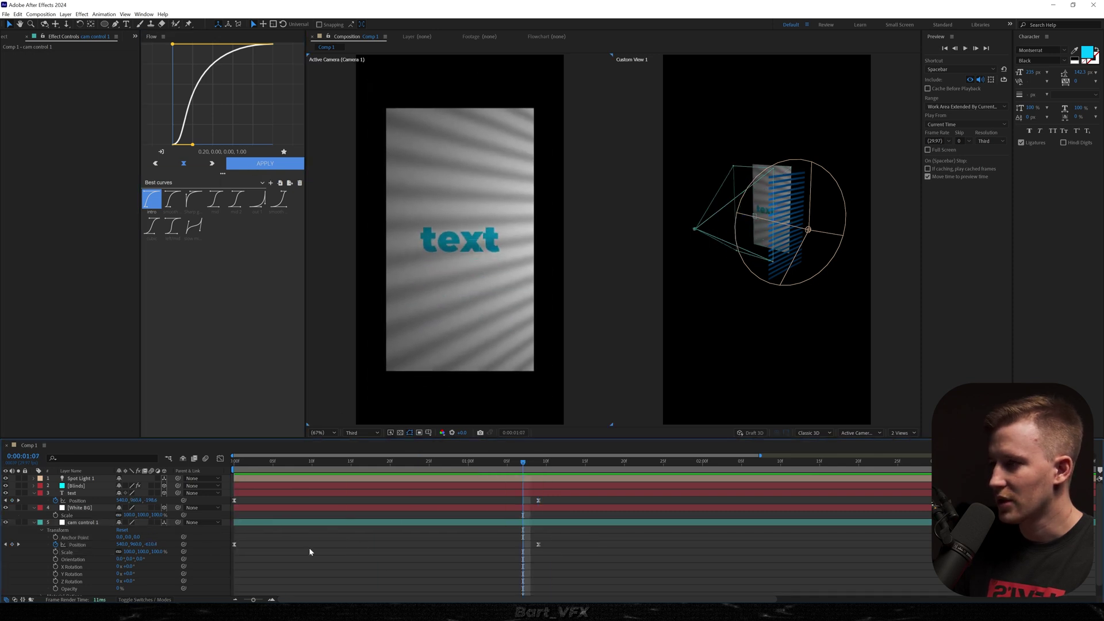
Scale up the White BG layer until it fills the frame after the camera pull-back, and preview the animation.
left_click(79, 509)
left_click(78, 509)
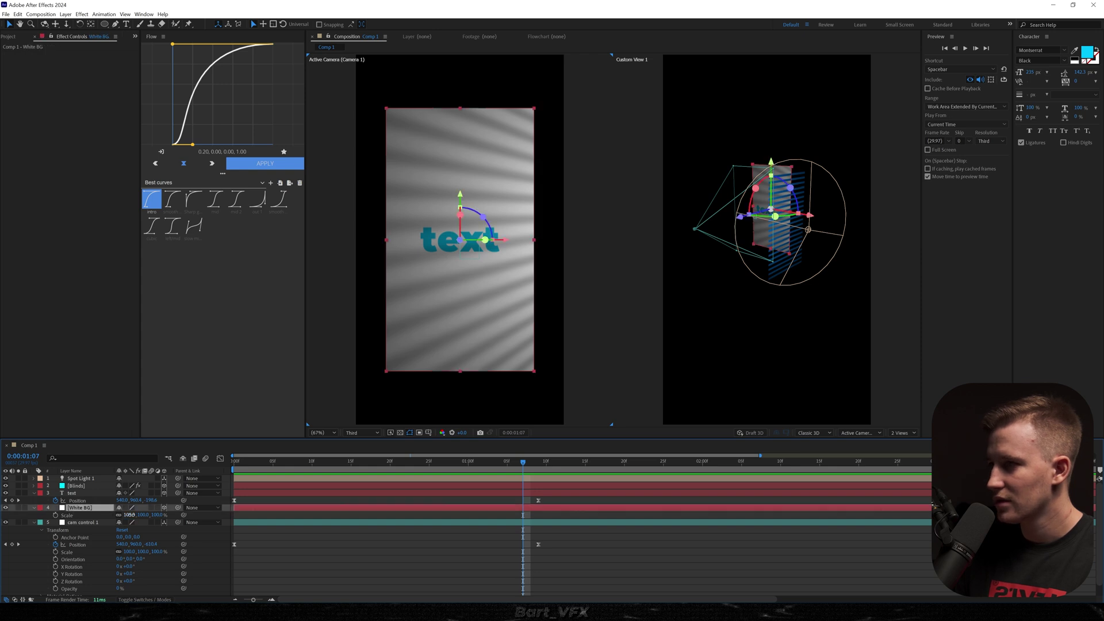
left_click_drag(131, 515, 159, 515)
key("space")
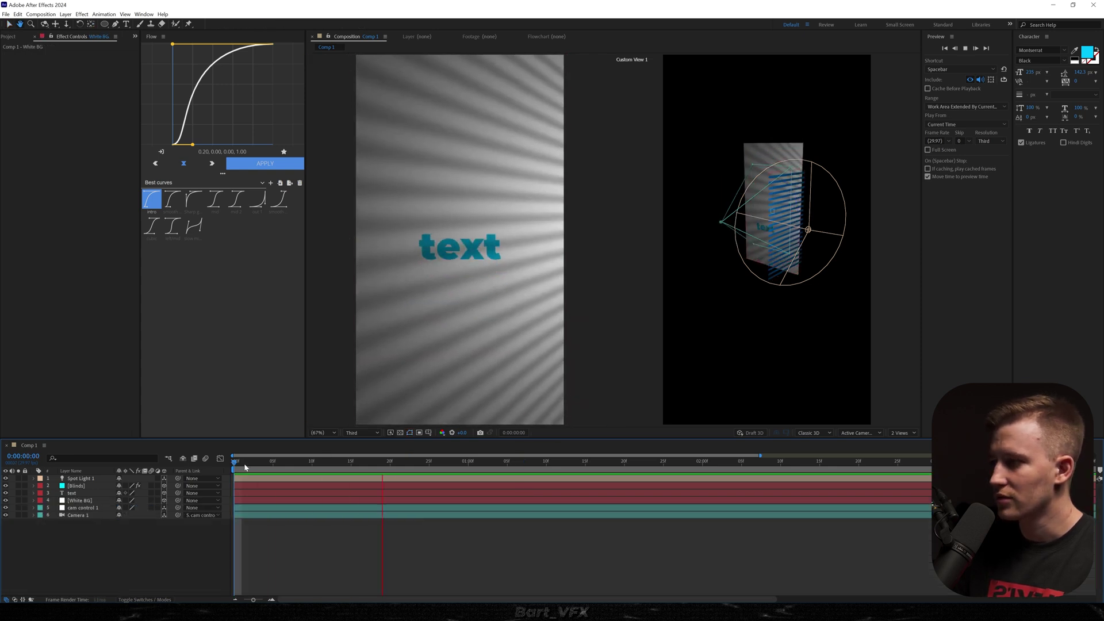
key("space")
Add the expression wiggle(1,10) to Camera 1's Point of Interest and preview the camera shake.
left_click(34, 515)
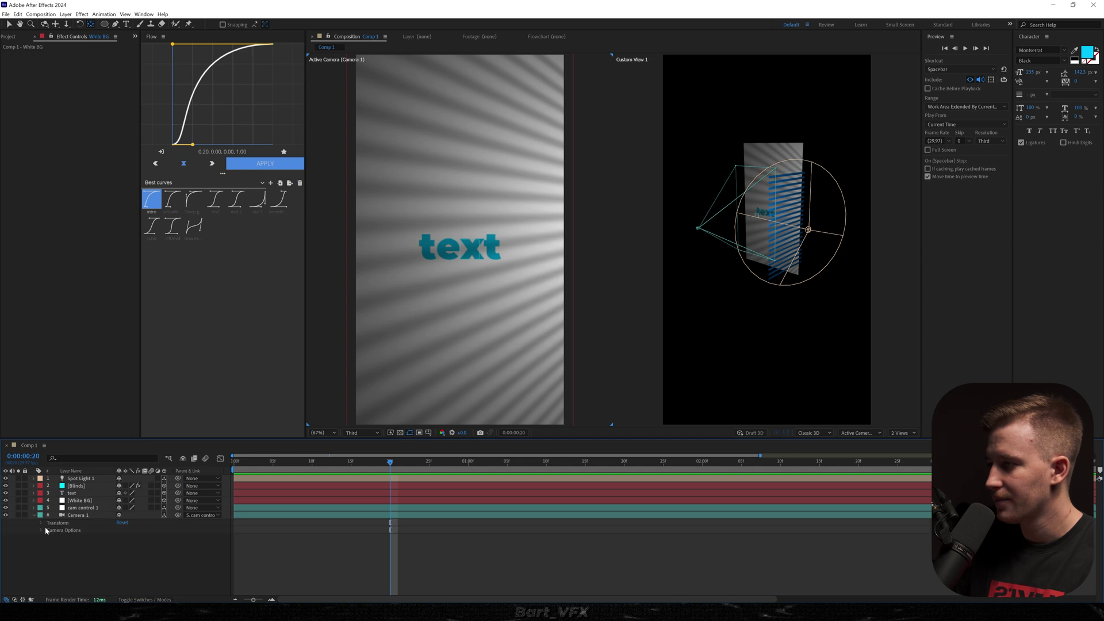
double_click(78, 515)
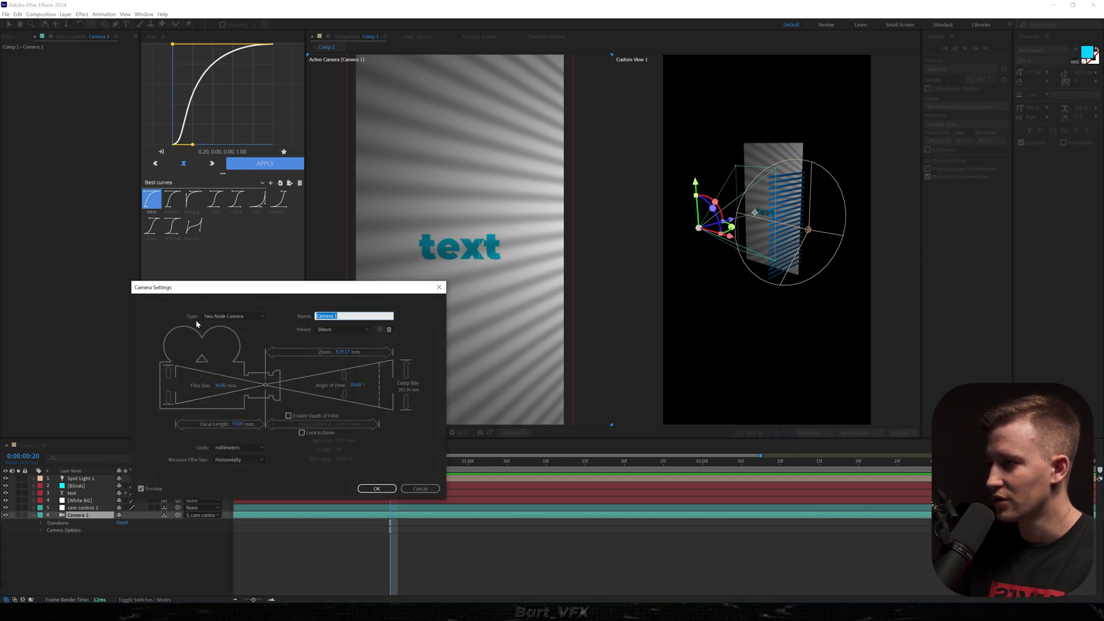
left_click(414, 490)
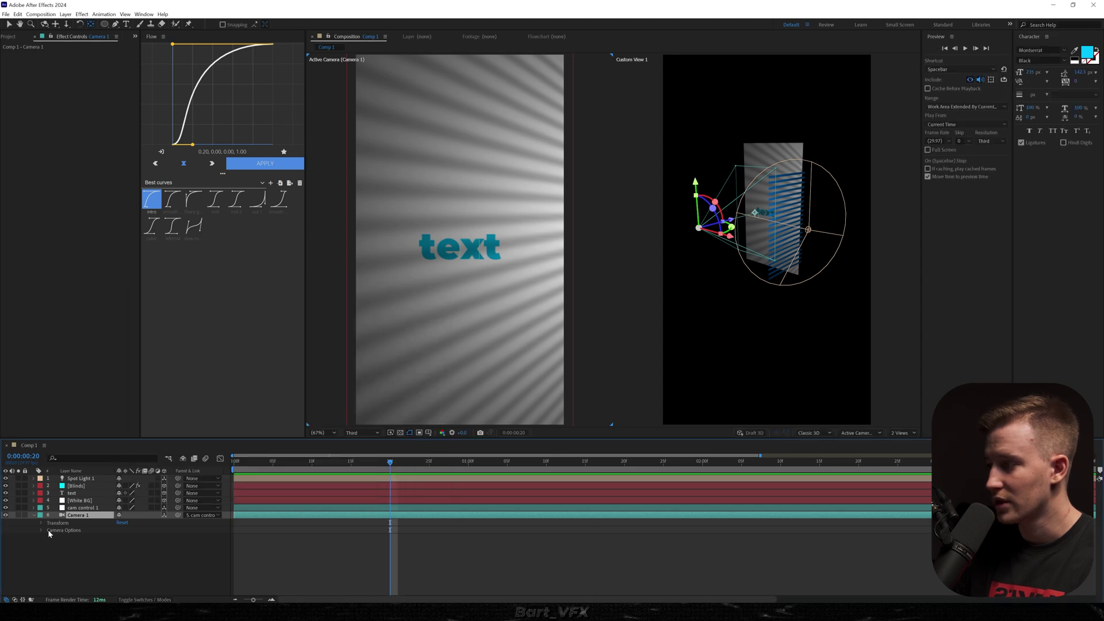
left_click(42, 523)
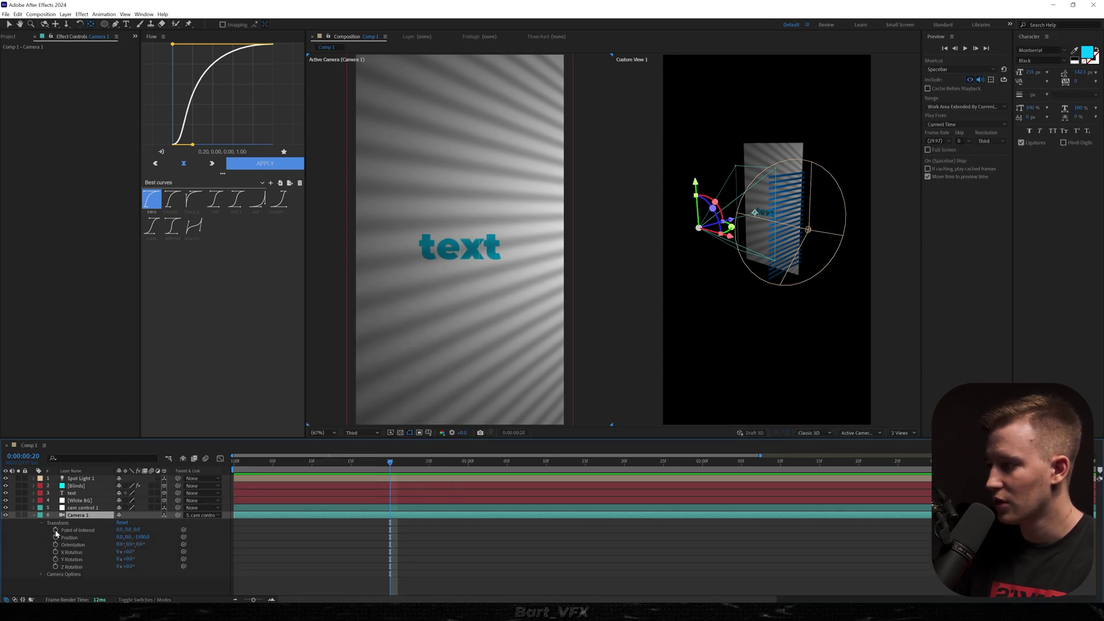
left_click(56, 530, "alt")
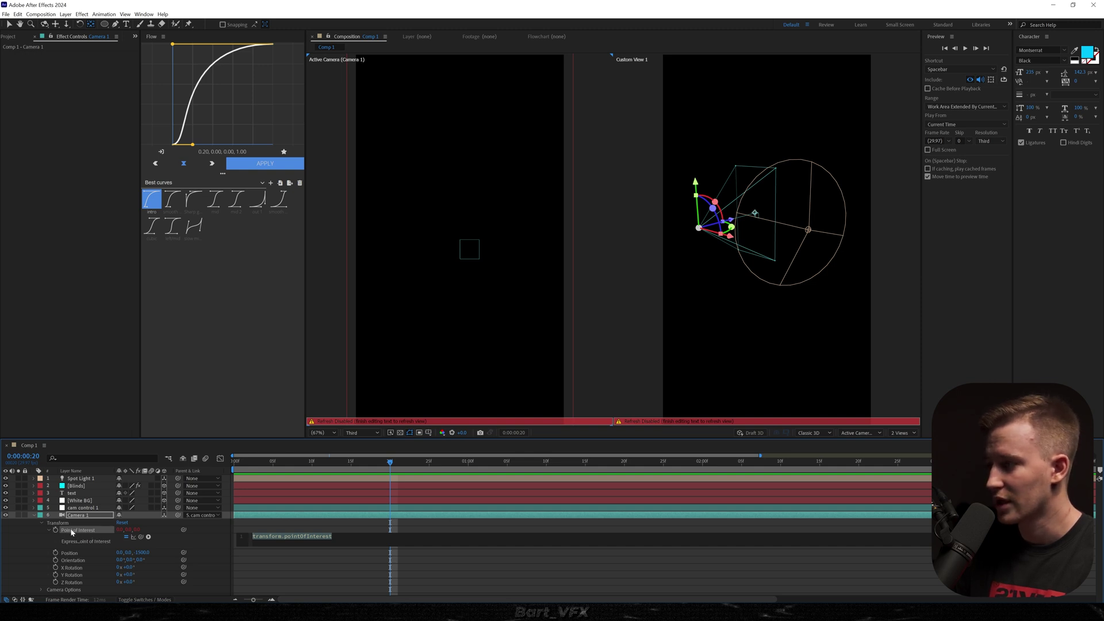
type("wiggle()")
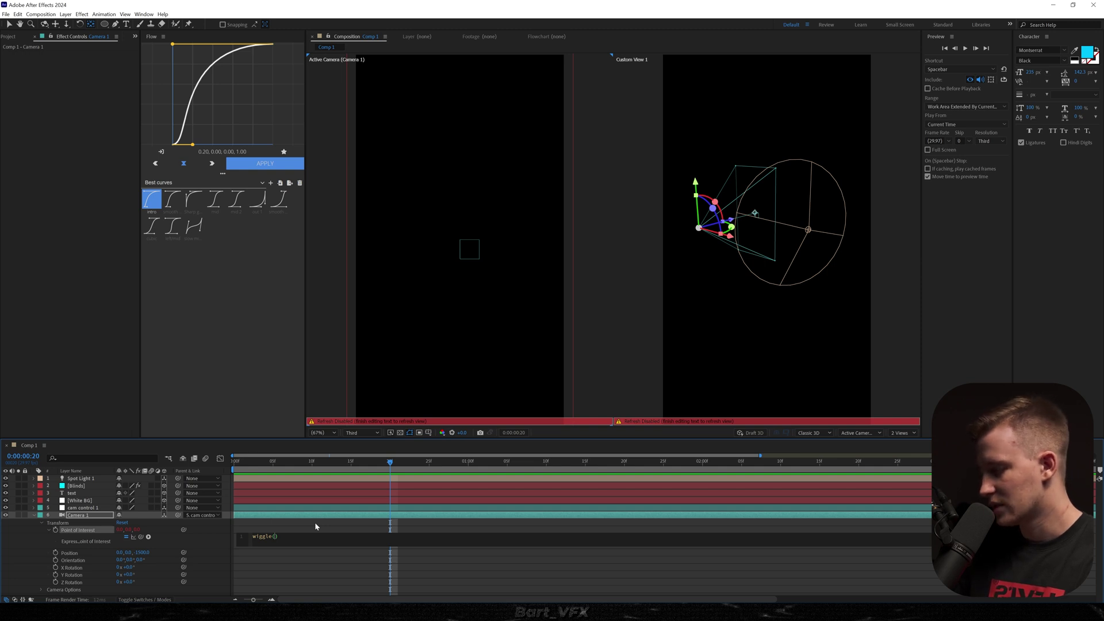
left_click(315, 522)
key("space")
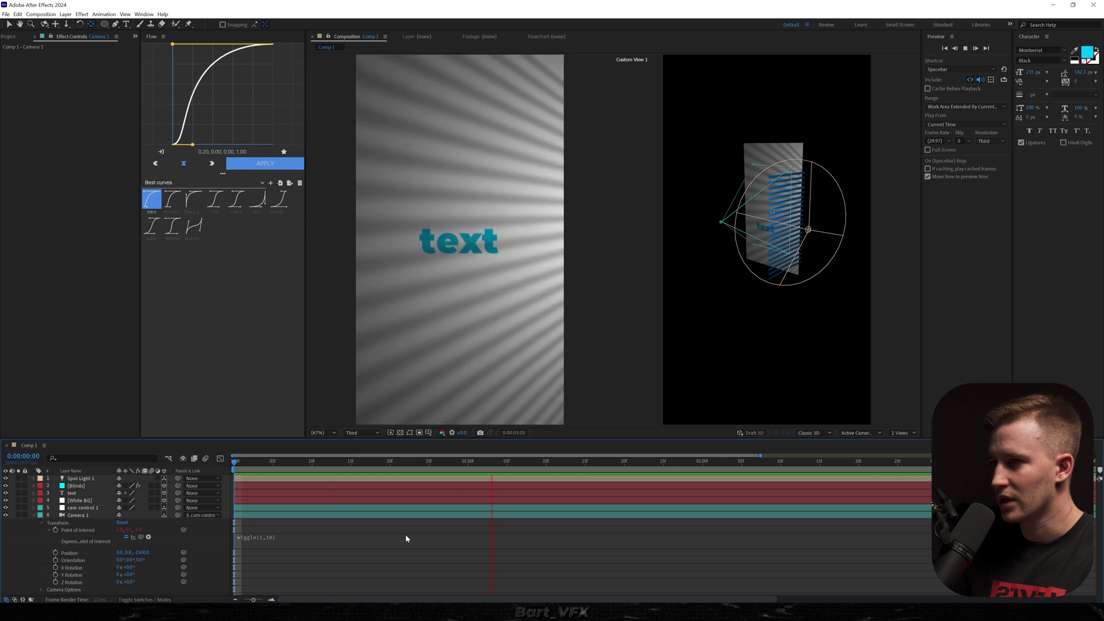
key("space")
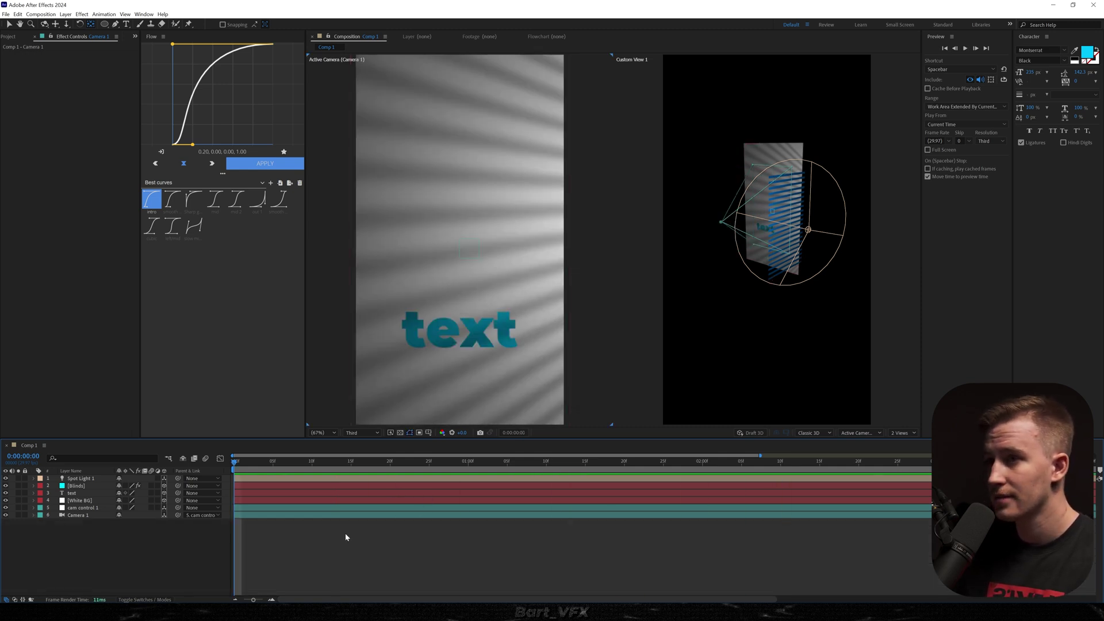
Set a Position keyframe for Spot Light 1 at the first frame.
left_click(74, 479)
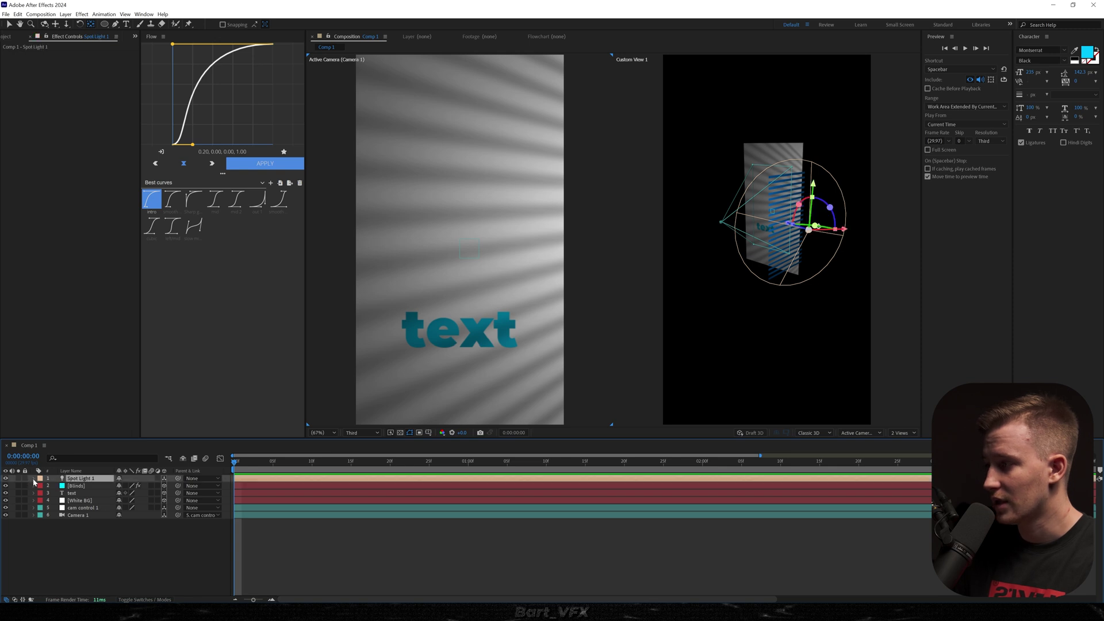
left_click(34, 479)
left_click(42, 486)
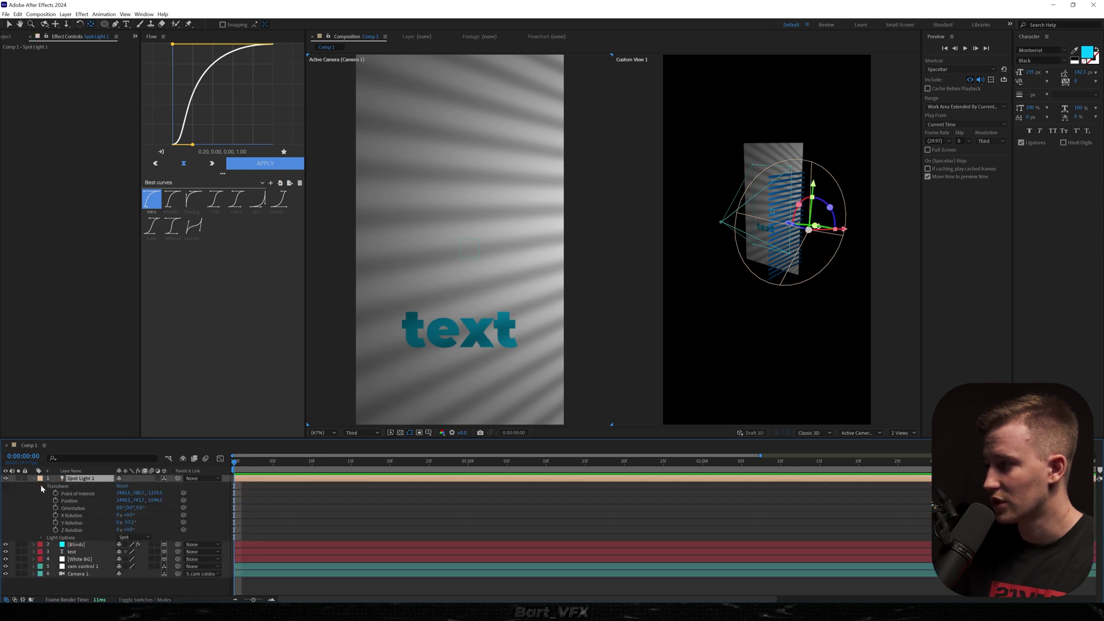
left_click(55, 501)
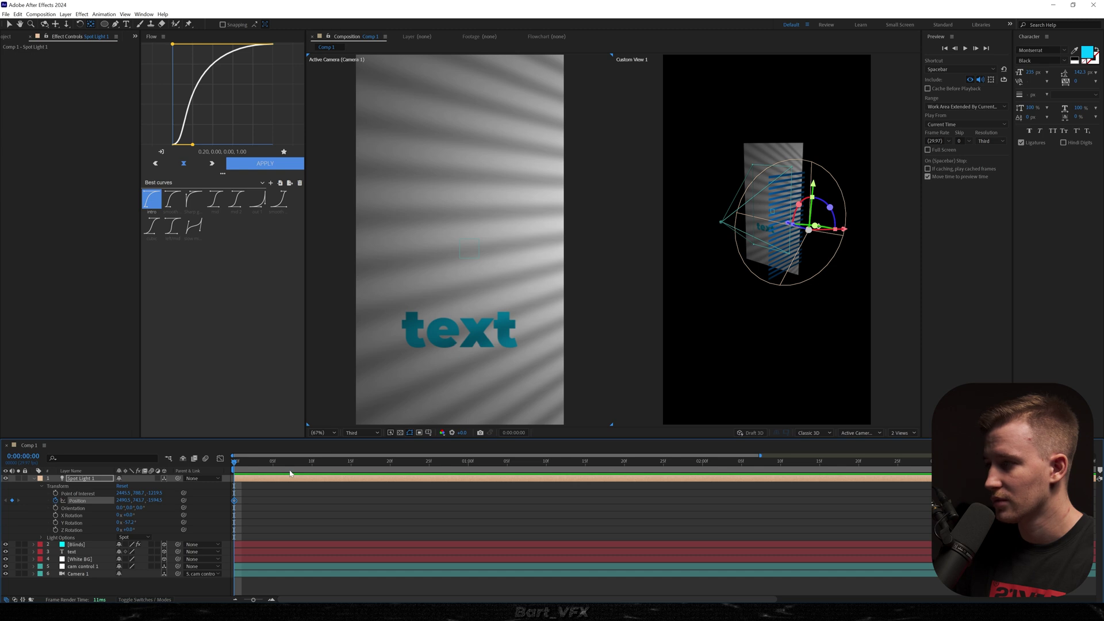
Shift the spot light's Y Position at 0:00:01:09, in line with the cam control's last keyframe, and preview the moving shadows.
left_click_drag(451, 471, 484, 470)
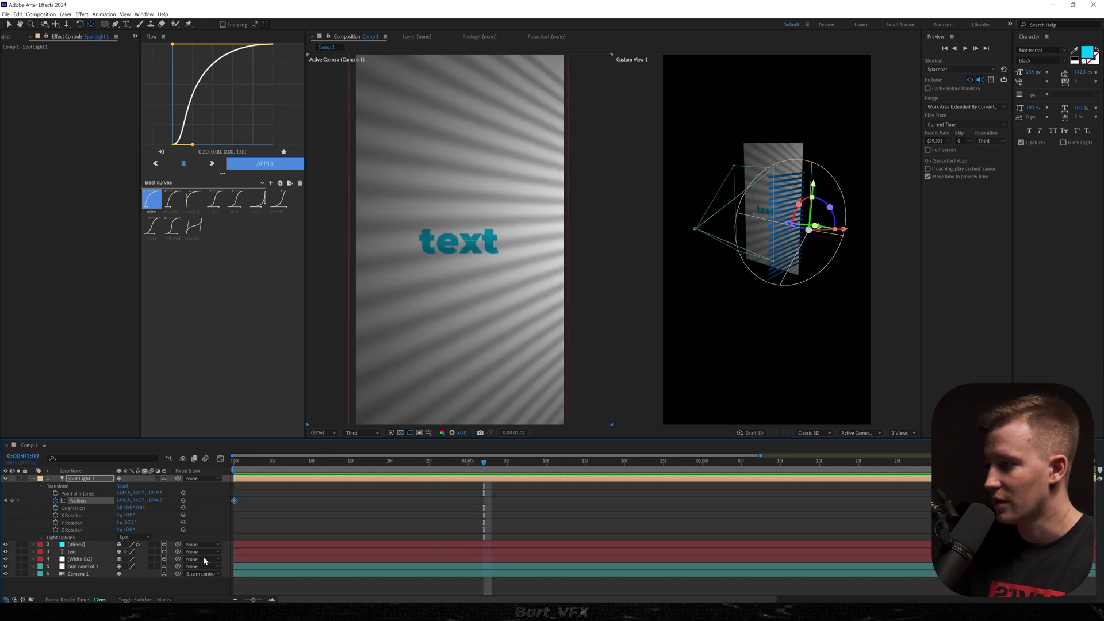
left_click(87, 566)
key("p")
left_click(507, 463)
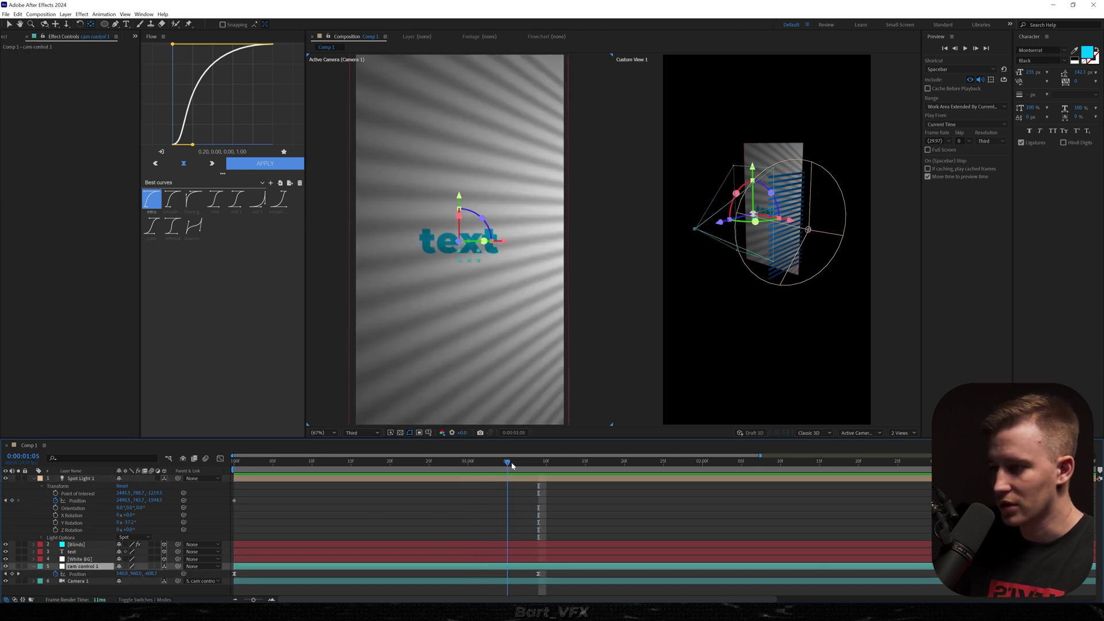
left_click_drag(512, 465, 538, 464)
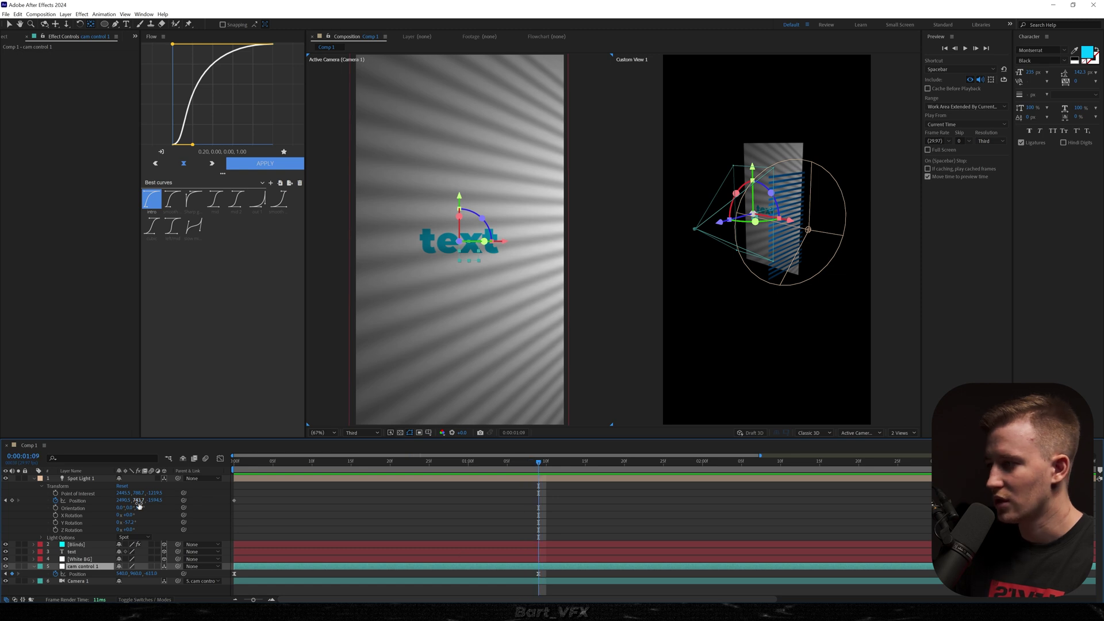
left_click_drag(139, 505, 99, 500)
key("Home")
key("space")
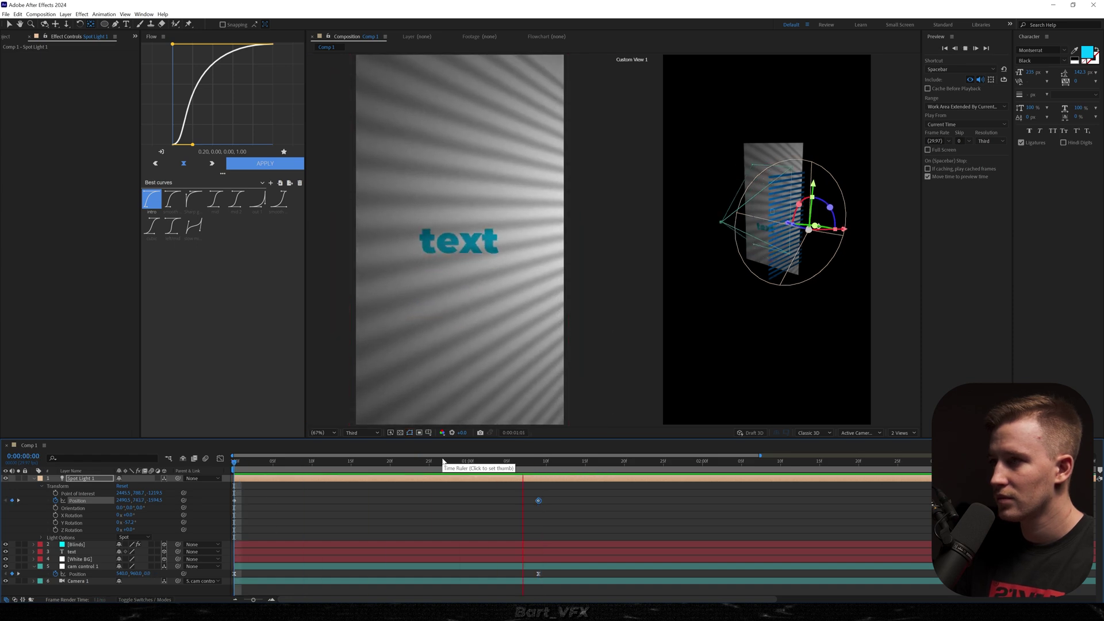
key("space")
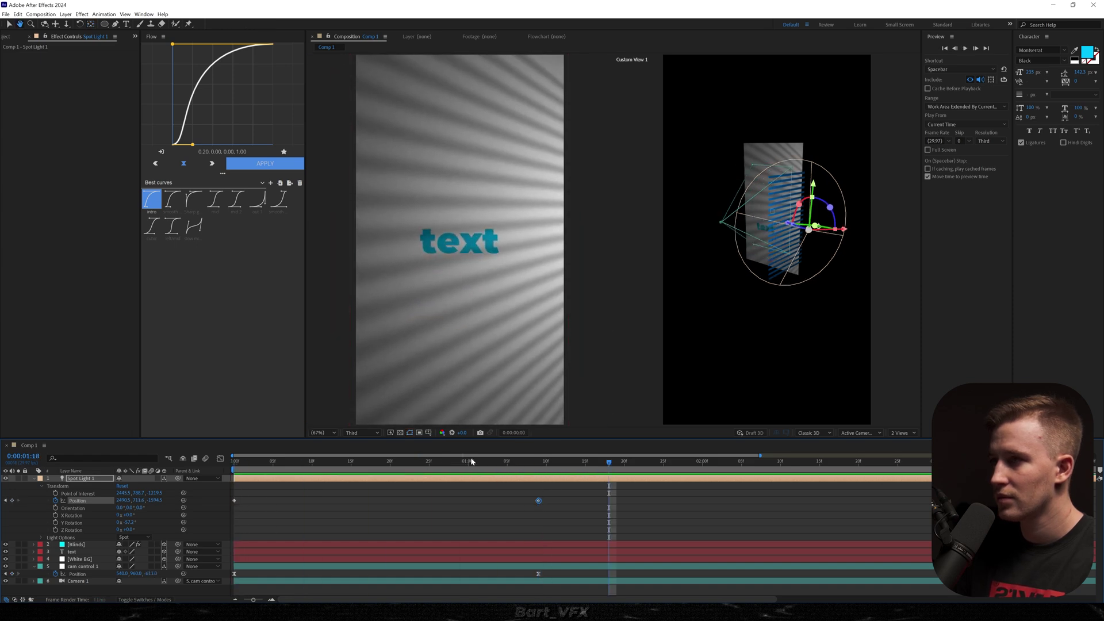
Slow the animation by moving the final Position keyframes of the light, text and cam control to about 0:00:01:25, and preview.
key("ctrl+a")
key("u")
left_click_drag(554, 486, 665, 532)
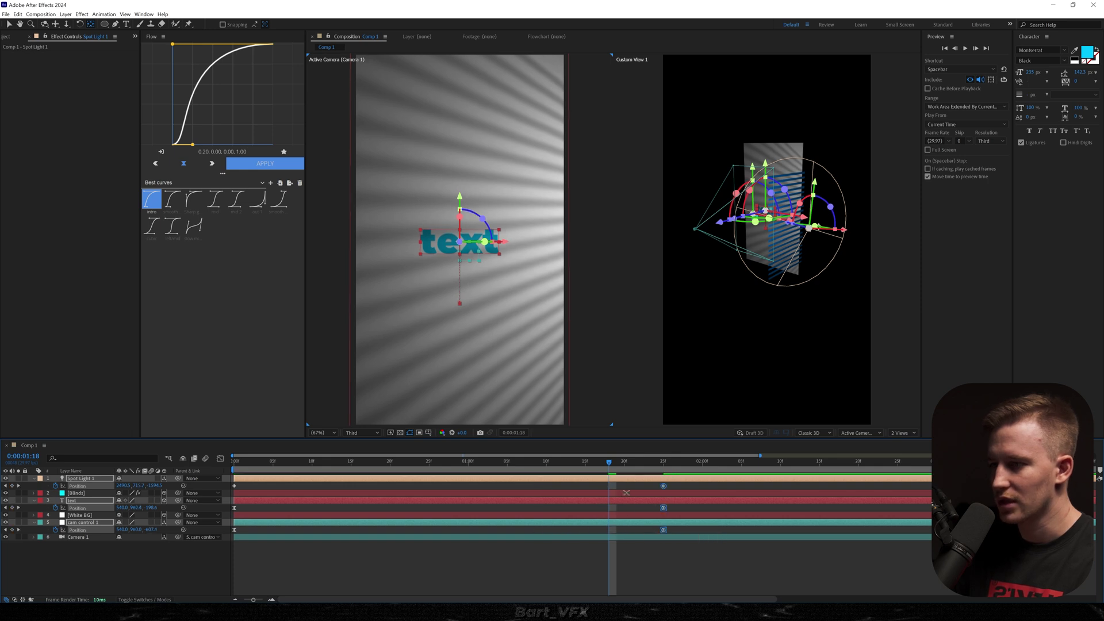
key("Home")
key("space")
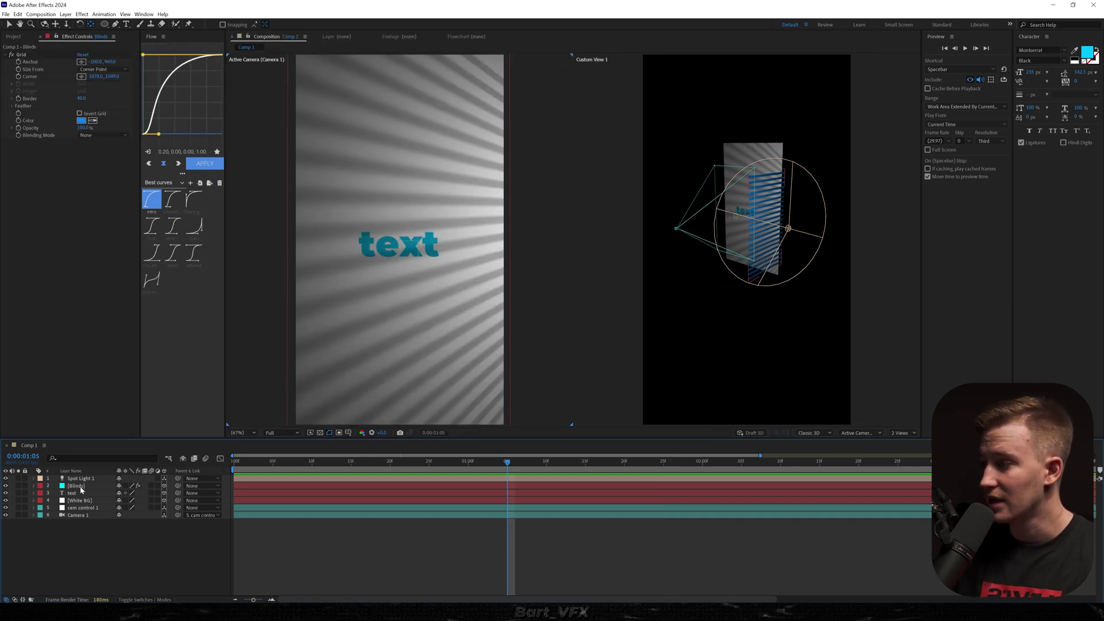
Turn the blinds into a windowpane pattern by setting the Grid effect's Corner X to about -269, and preview the result.
left_click(81, 487)
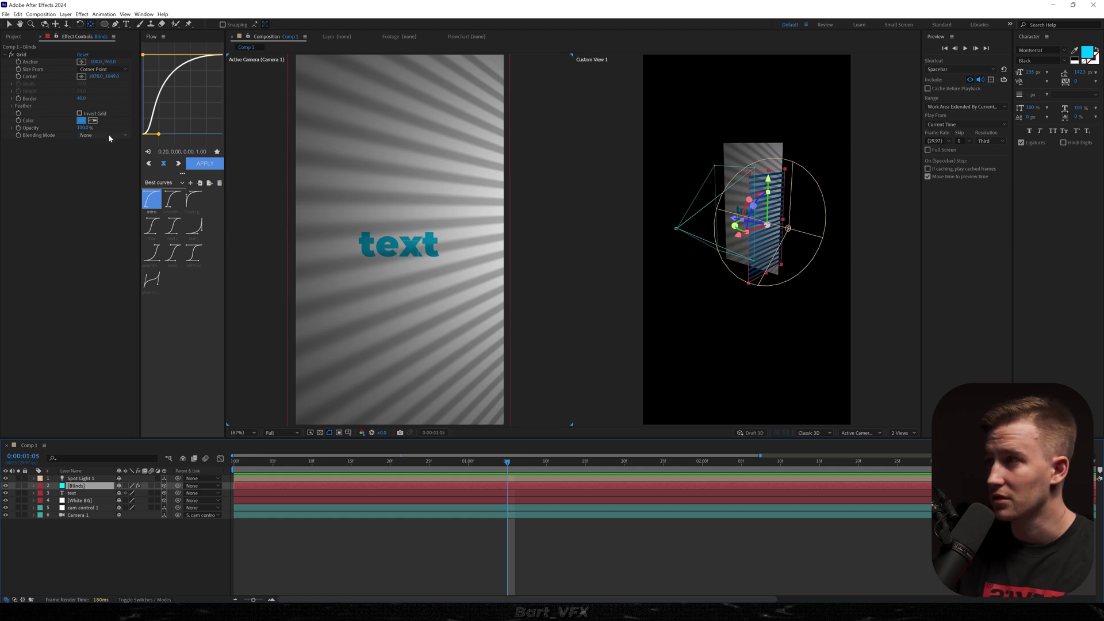
left_click(95, 77)
left_click_drag(96, 78, 0, 230)
left_click_drag(90, 77, 52, 76)
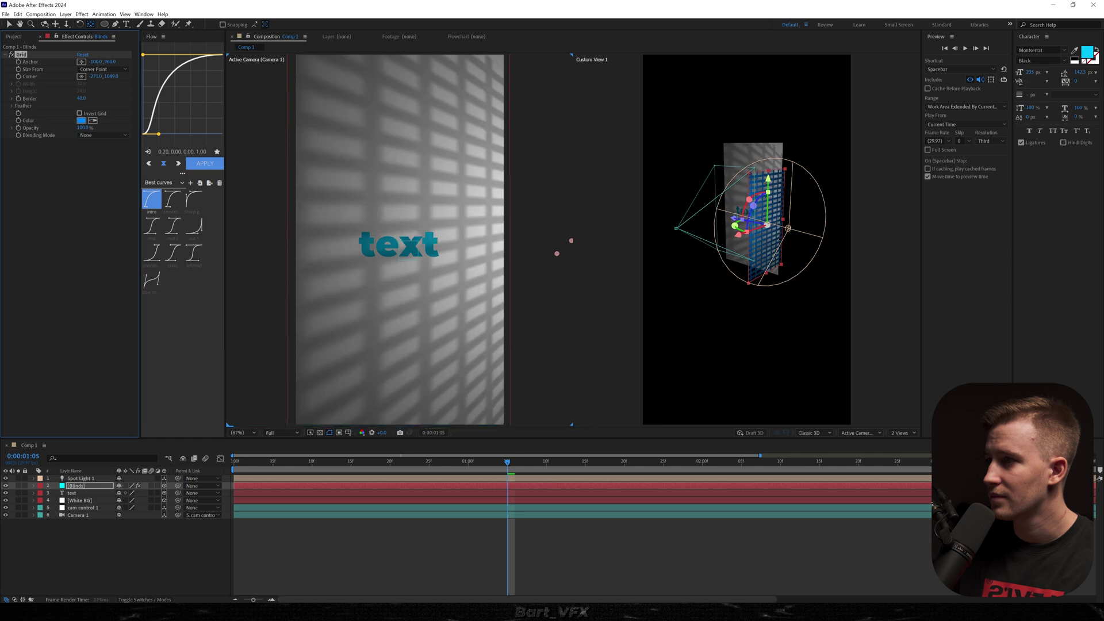
key("space")
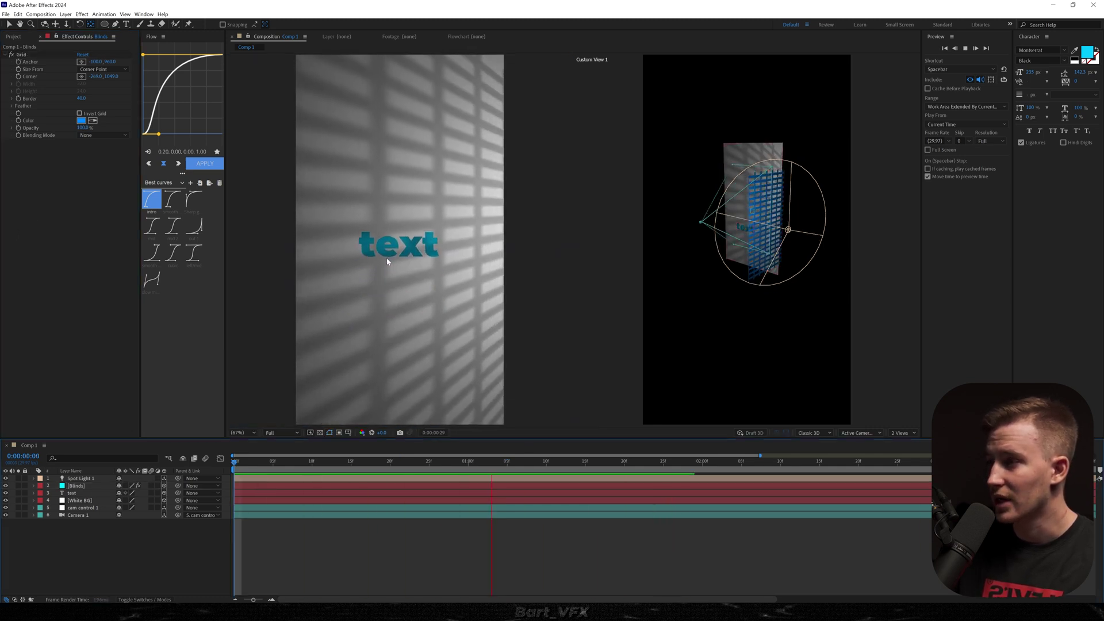
scroll(380, 250, "up", 3)
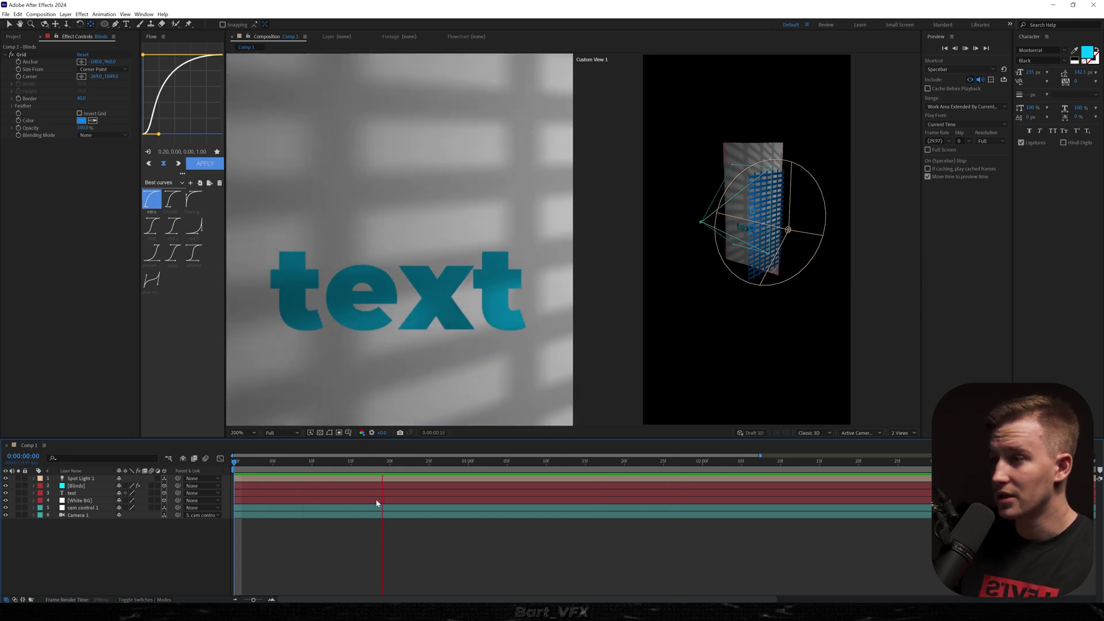
key("space")
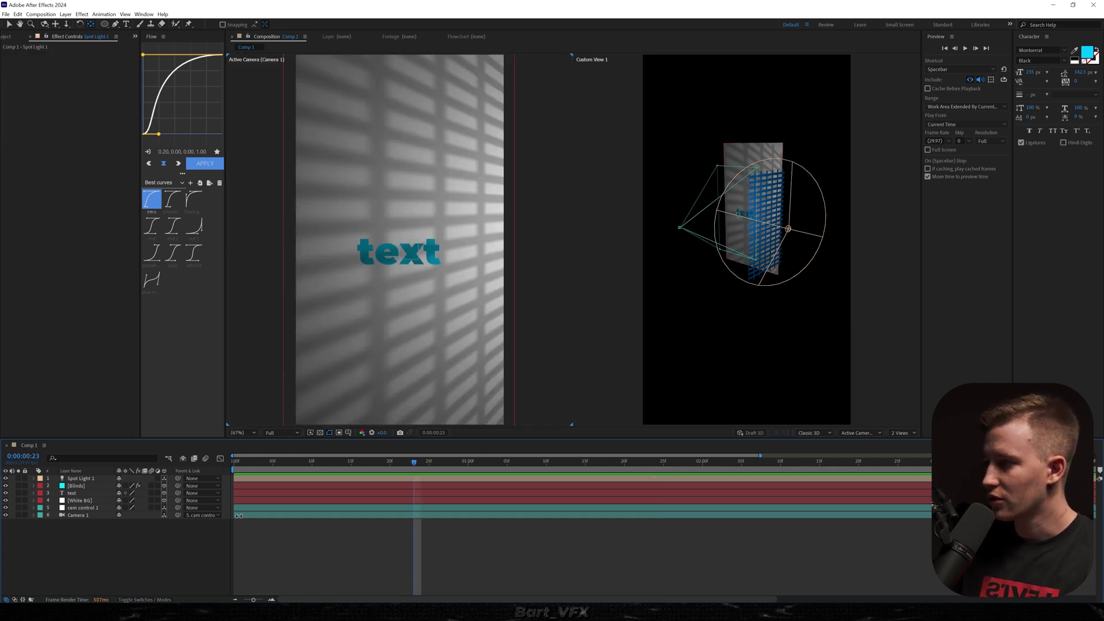
Tighten the Blinds grid into small squares by setting its Corner X to about -143.
left_click(87, 486)
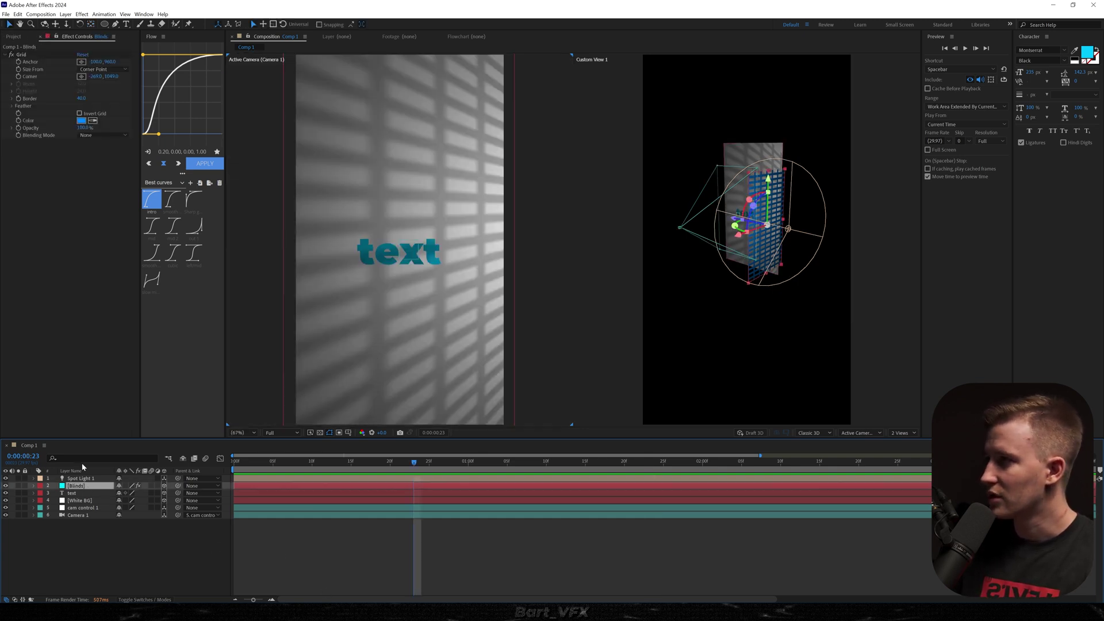
left_click_drag(97, 76, 643, 96)
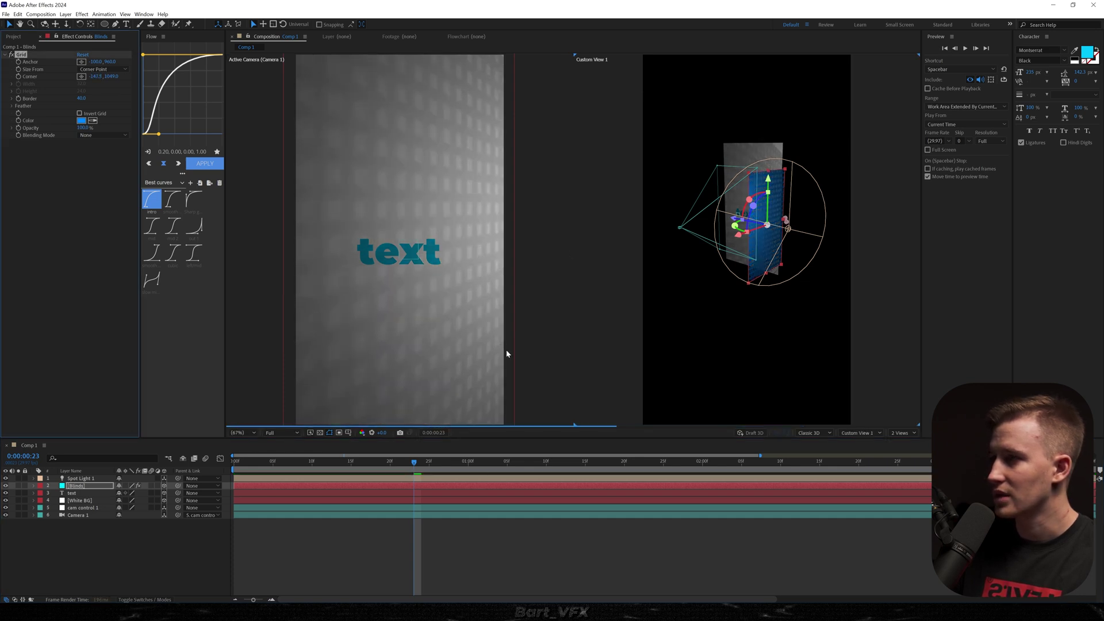
left_click(514, 554)
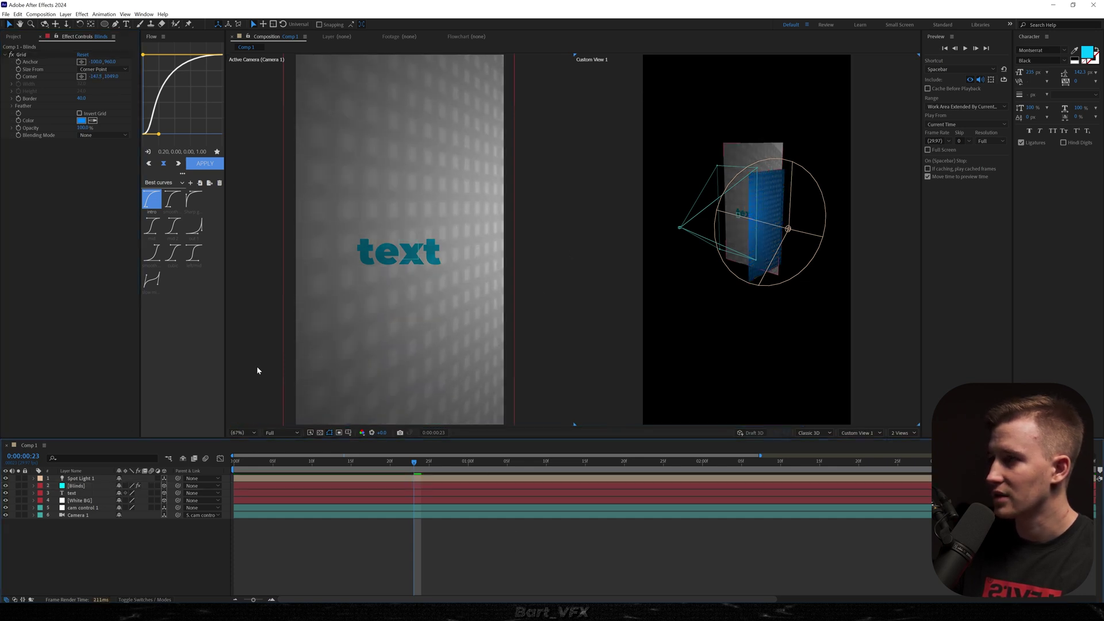
Sharpen the spot light's shadows by setting Shadow Diffusion to 0 px and Shadow Darkness to 30%, and preview the animation.
double_click(80, 478)
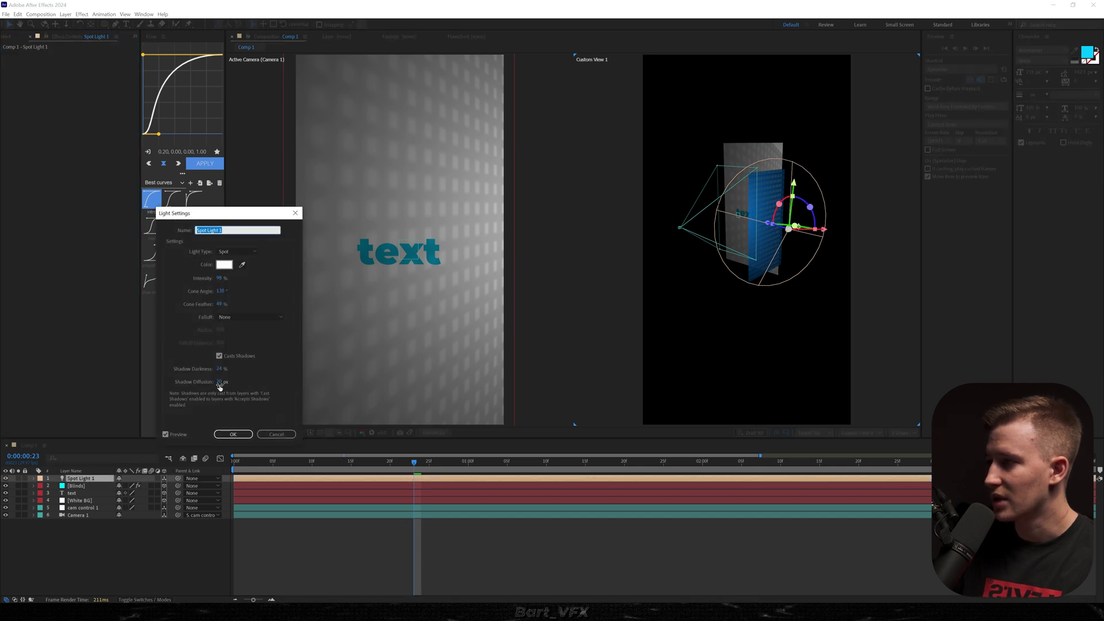
left_click_drag(220, 382, 202, 386)
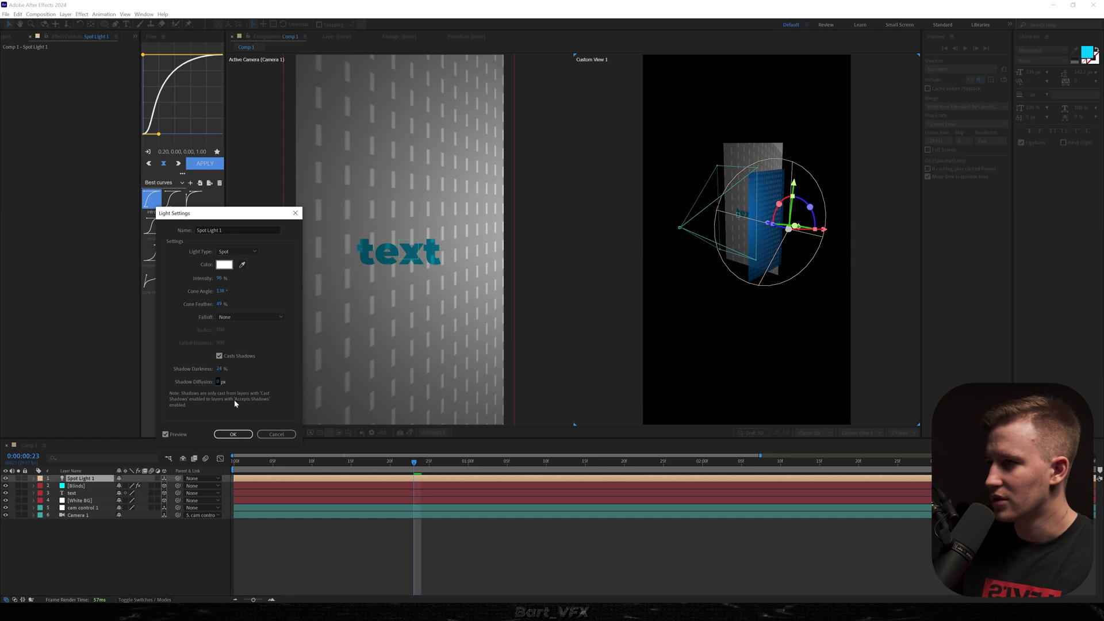
left_click(219, 369)
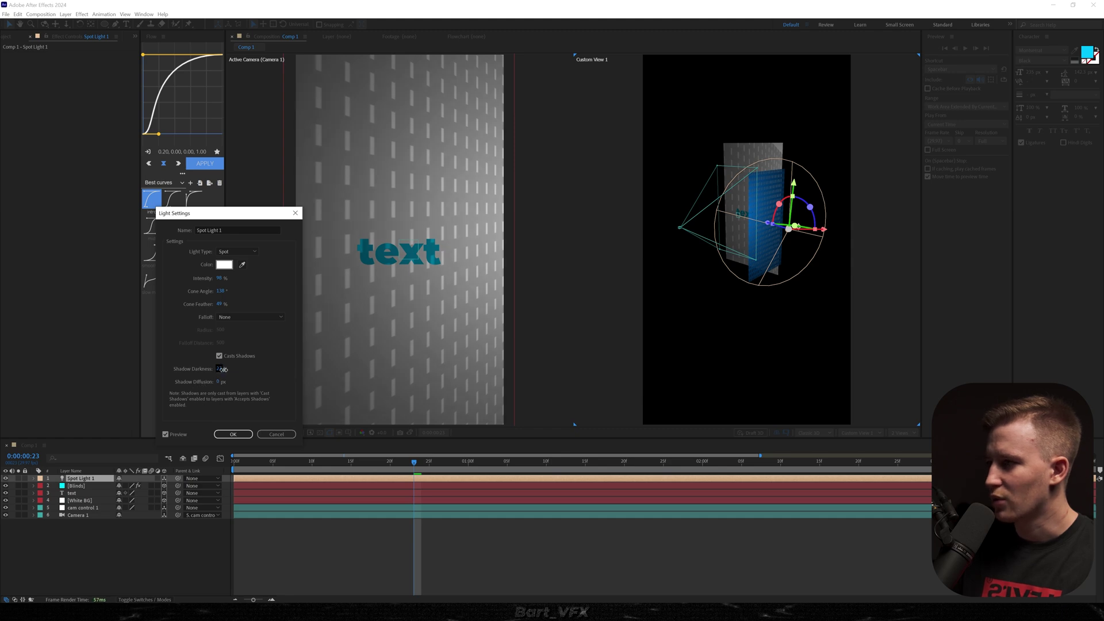
left_click(233, 434)
left_click(320, 533)
key("Home")
key("space")
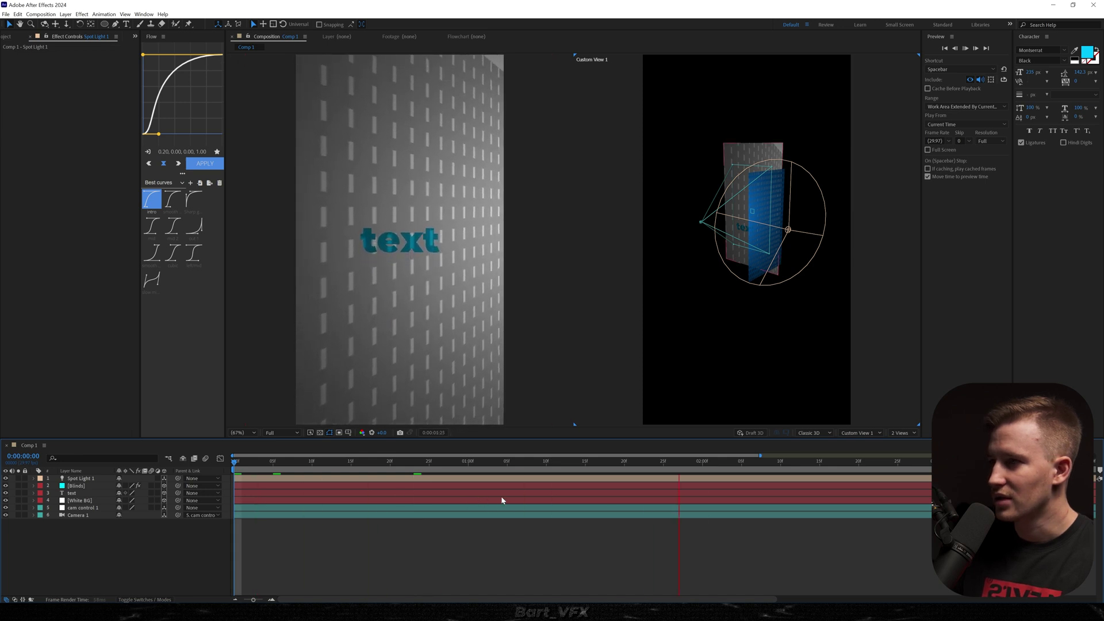
Enlarge the text layer by scaling it uniformly to about 198%.
left_click(92, 493)
key("s")
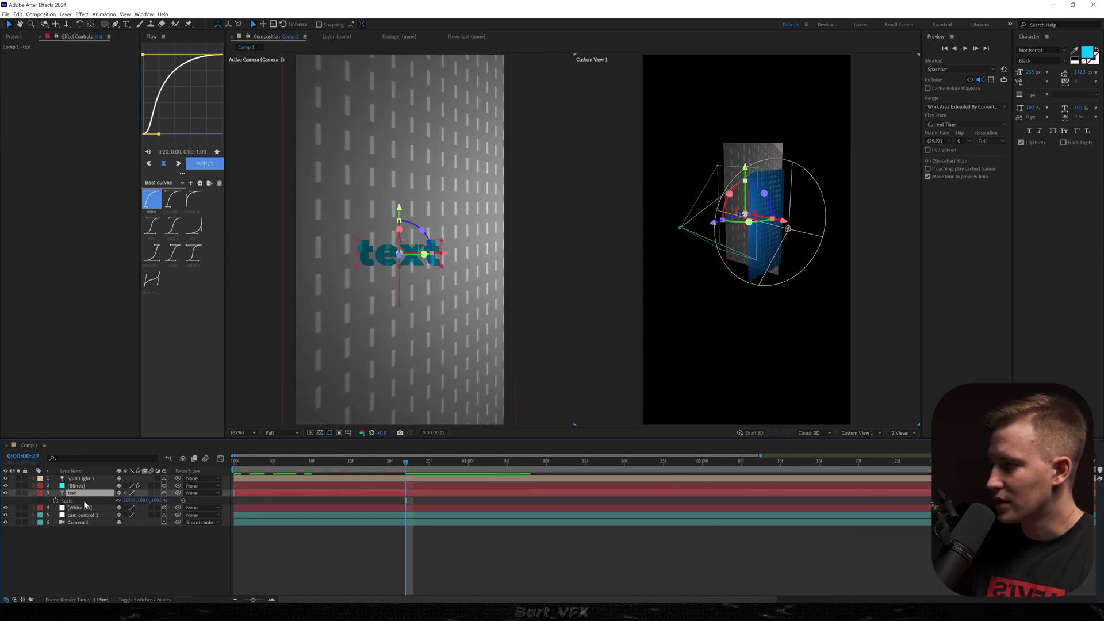
left_click_drag(138, 500, 581, 528)
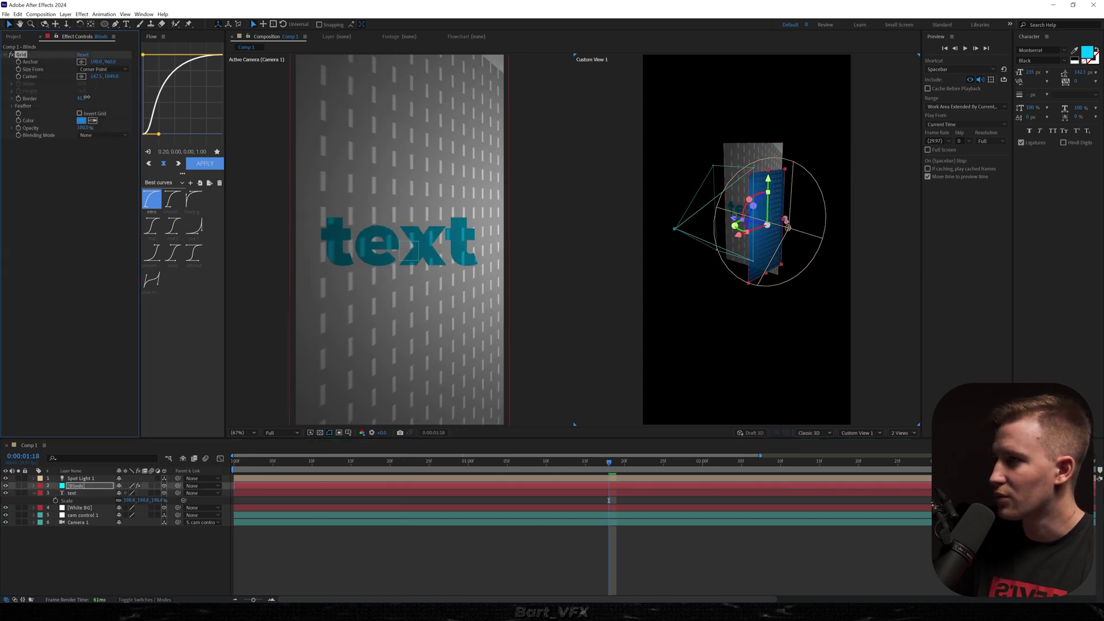
Reshape the Blinds grid into thin horizontal slits by setting its Corner to about -199.5, 1007 and Border to 42, and preview.
left_click_drag(101, 78, 94, 77)
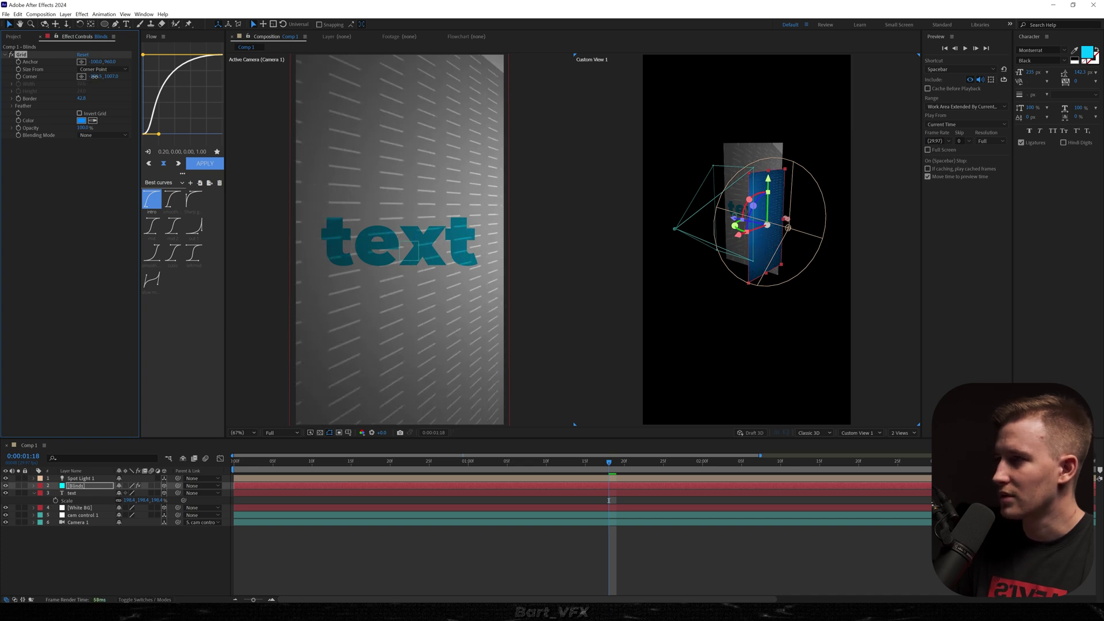
key("space")
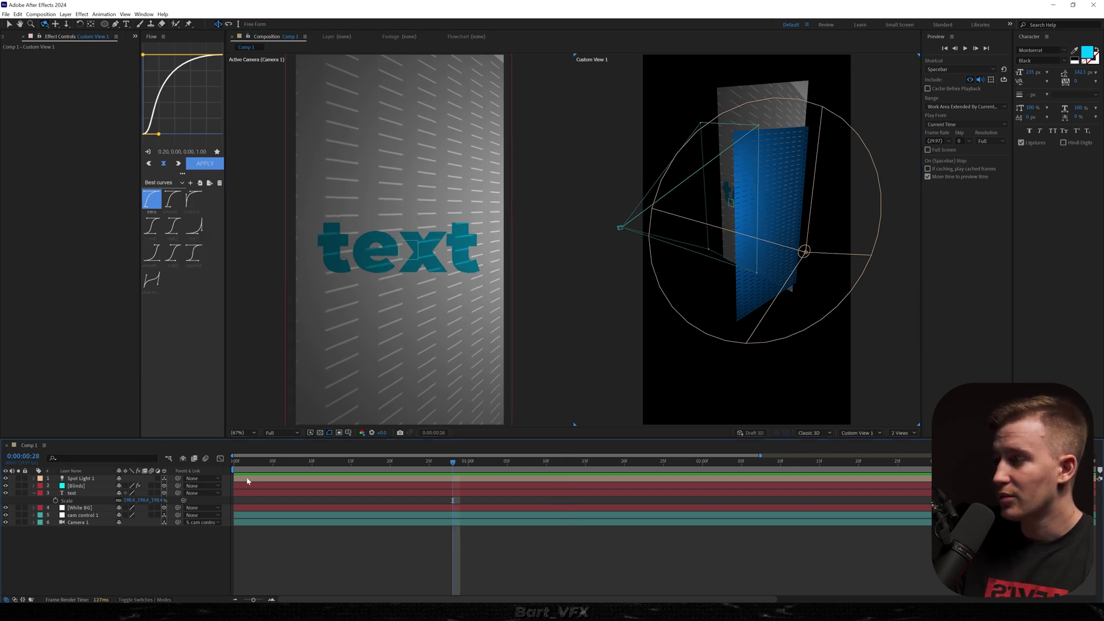
Soften the spot light's shadows by raising Shadow Diffusion slightly, tint the light pale blue (75B0D1), and preview the result.
double_click(247, 481)
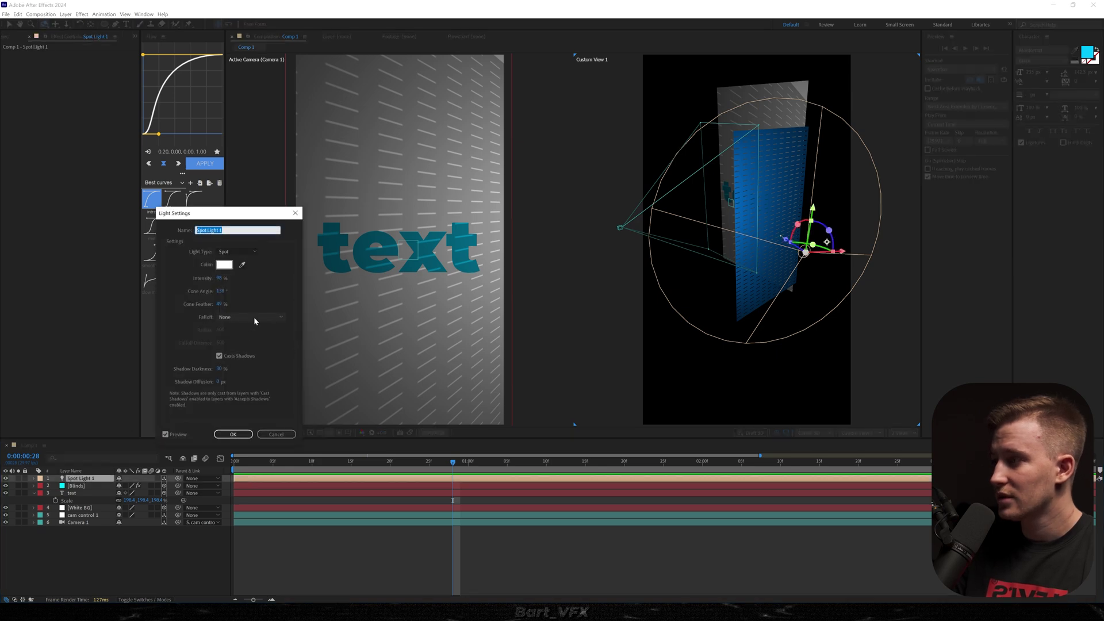
left_click_drag(219, 386, 225, 384)
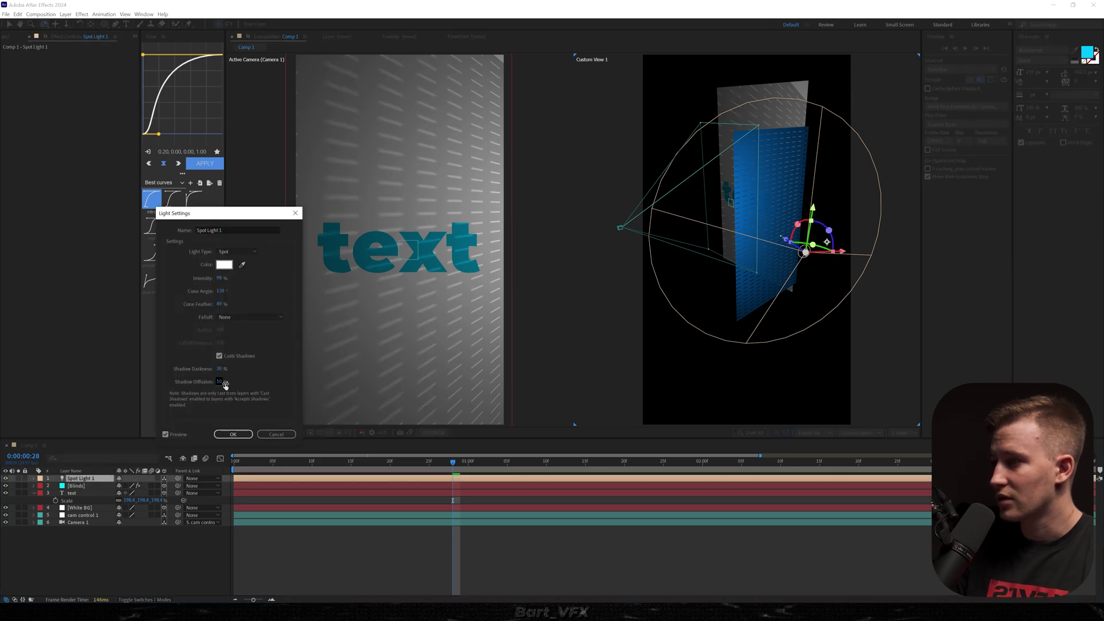
left_click(224, 264)
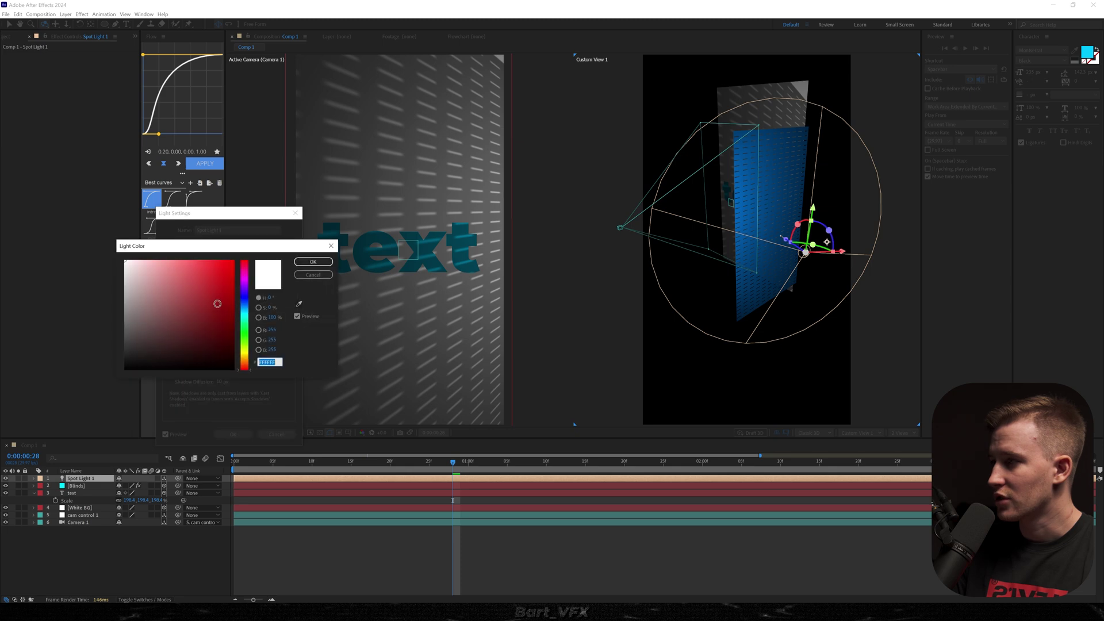
left_click(173, 279)
left_click(244, 308)
left_click_drag(243, 305, 244, 309)
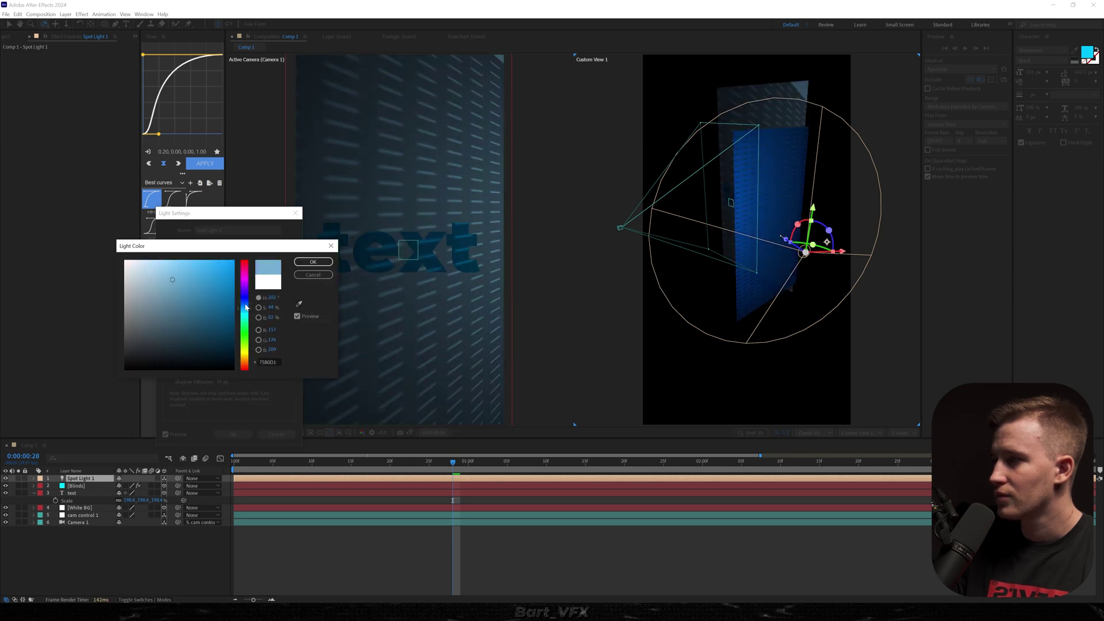
left_click(313, 263)
left_click(233, 434)
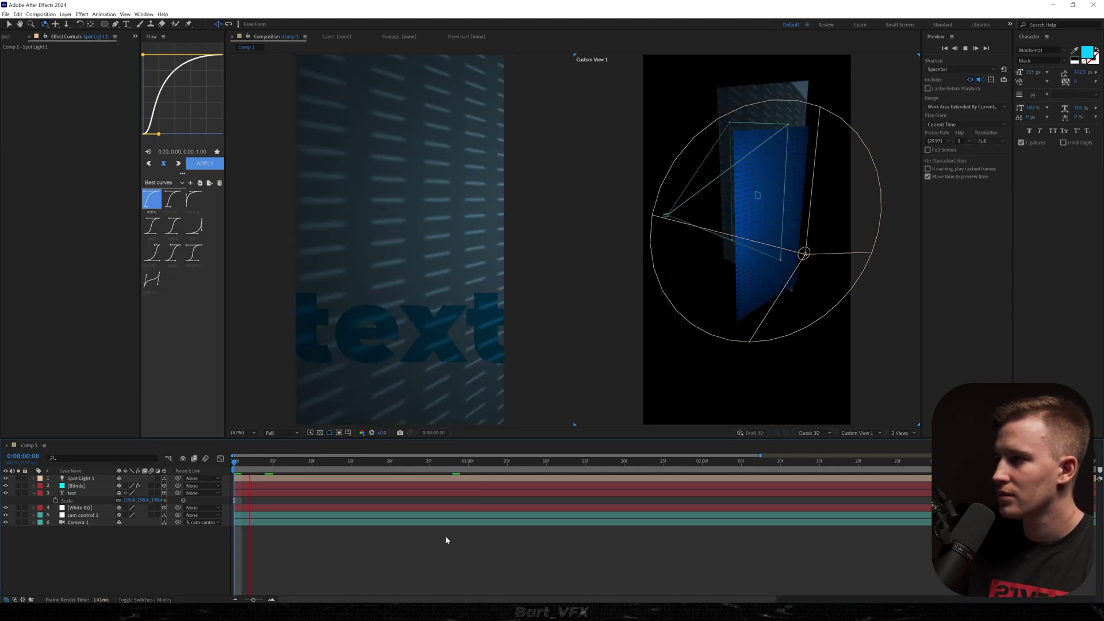
key("space")
Turn off Accepts Lights and Accepts Shadows in the text layer's Material Options.
left_click(74, 486)
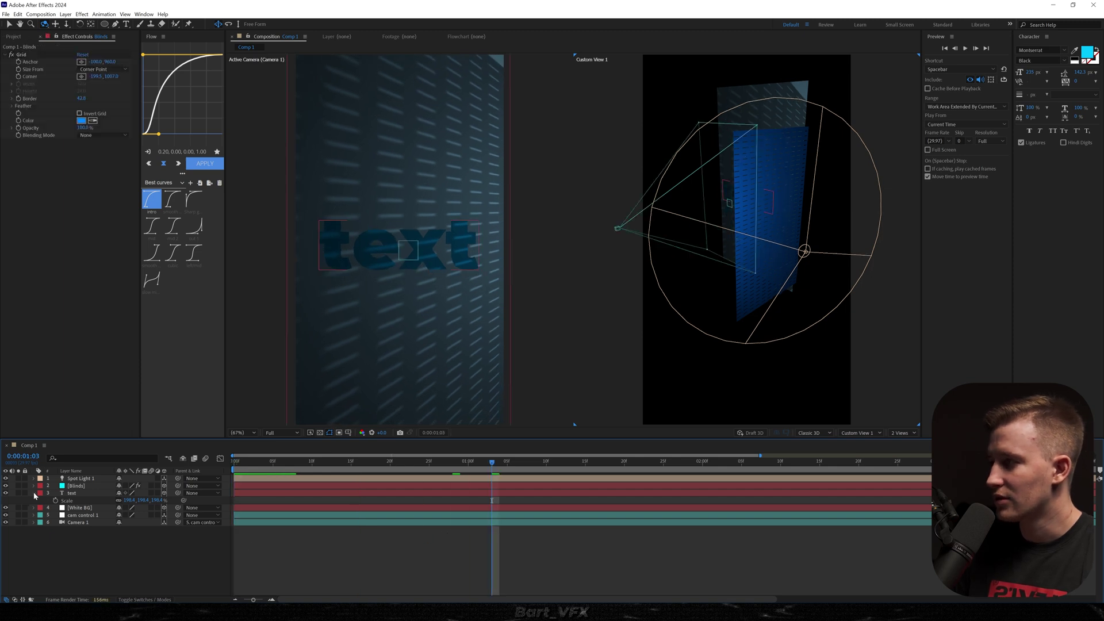
left_click(33, 493)
left_click(33, 492)
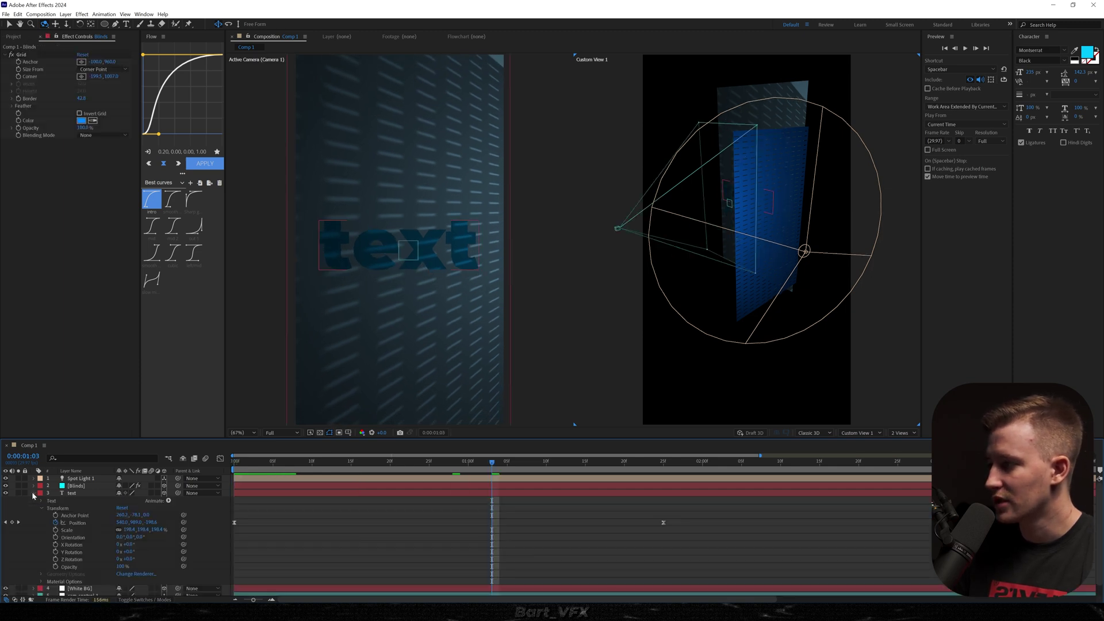
left_click(42, 509)
left_click(42, 524)
scroll(18, 536, "down", 1)
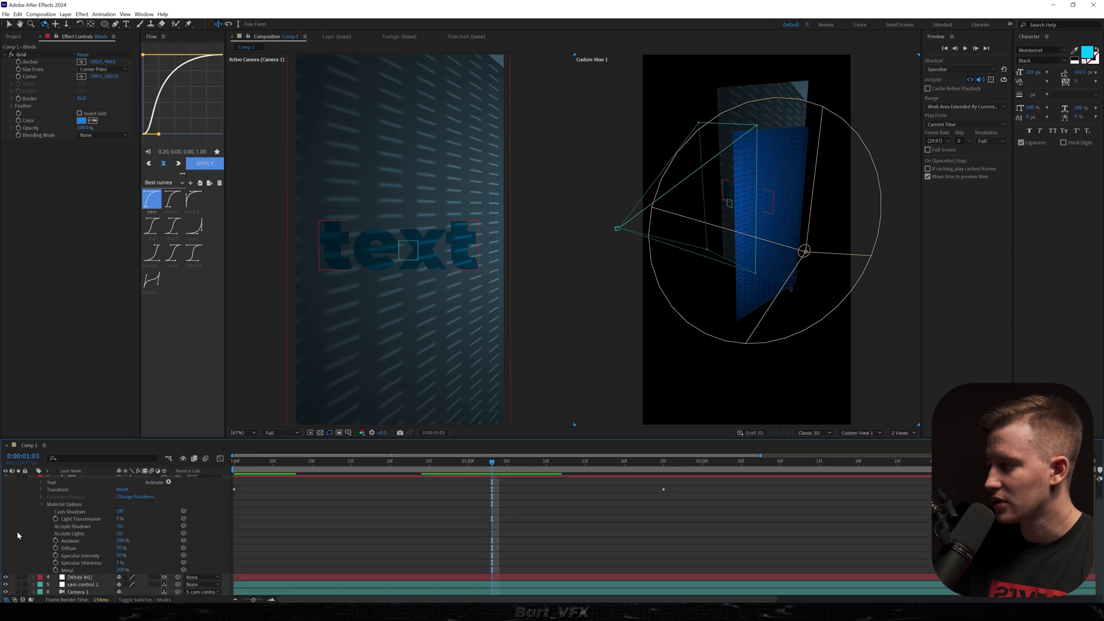
left_click(119, 534)
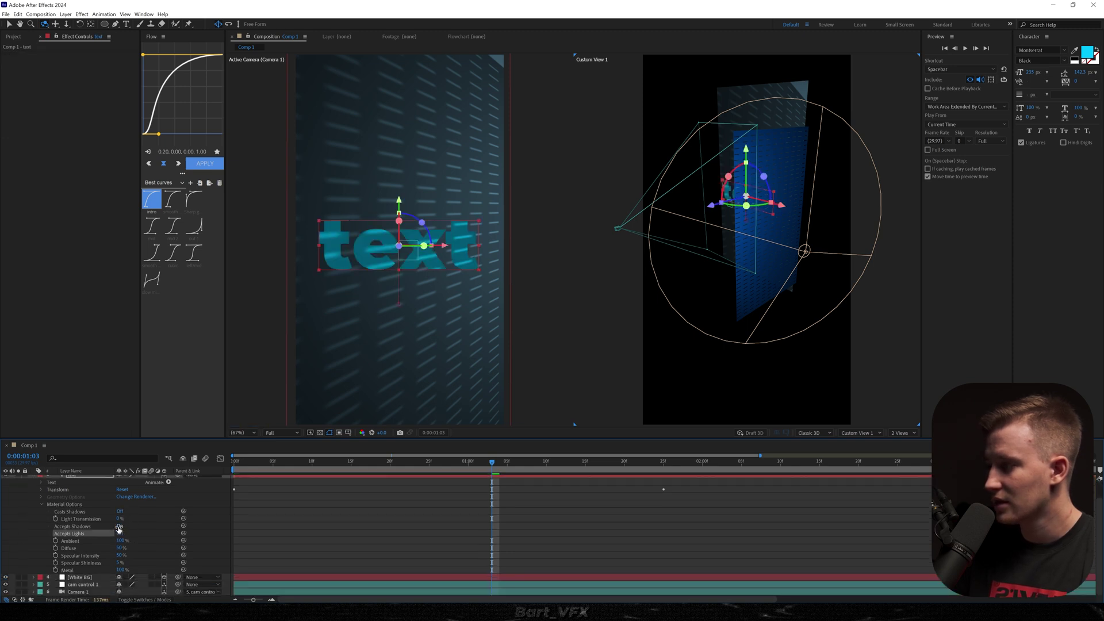
left_click(119, 526)
left_click(342, 520)
key("v")
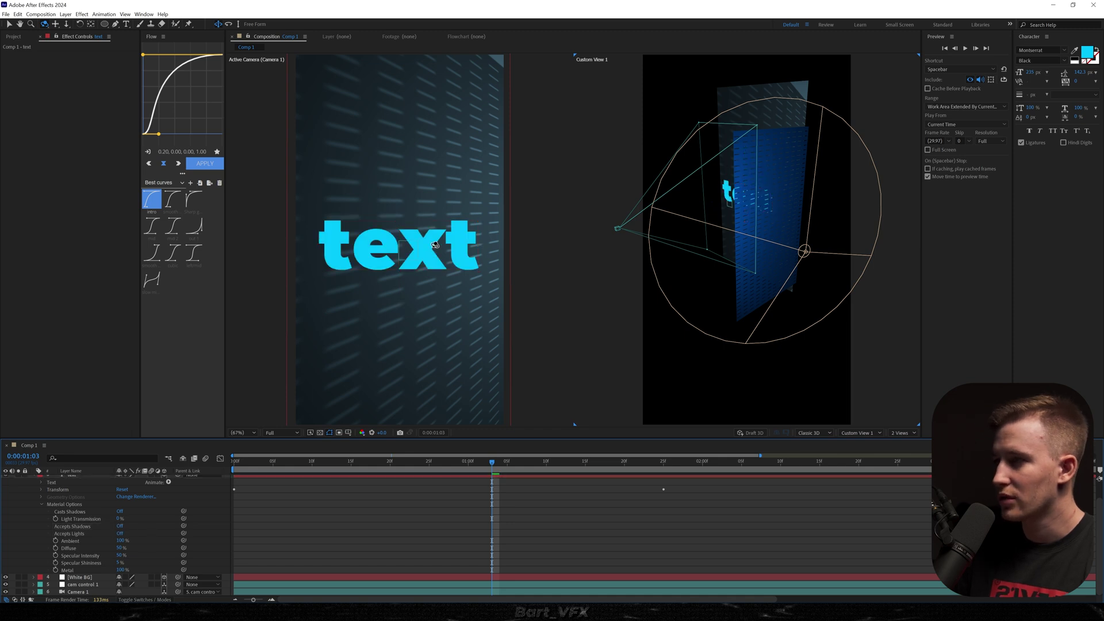